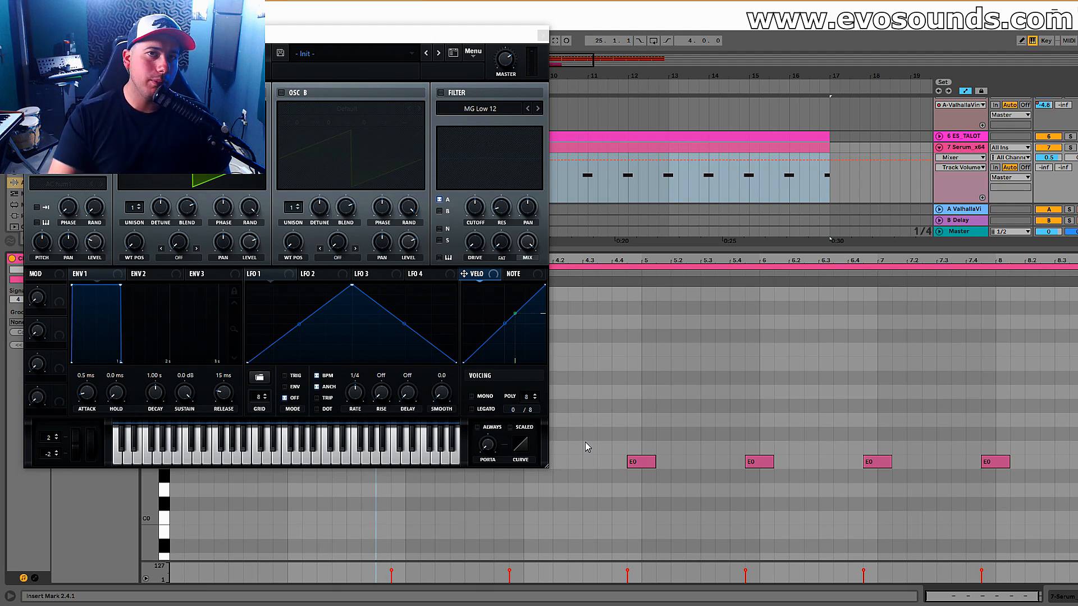
# Move the synth window clear of the webcam and load the Analog wavetable Basic Shapes into Oscillator A.
pyautogui.moveTo(404, 35); pyautogui.dragTo(691, 53)
pyautogui.click(467, 129)
pyautogui.moveTo(476, 142)
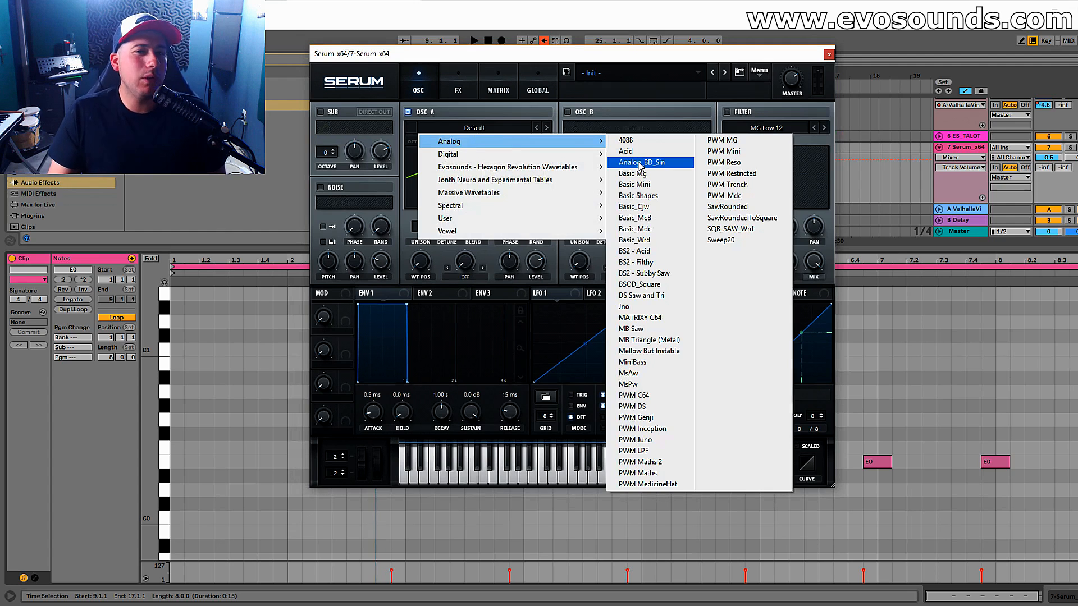
pyautogui.click(638, 195)
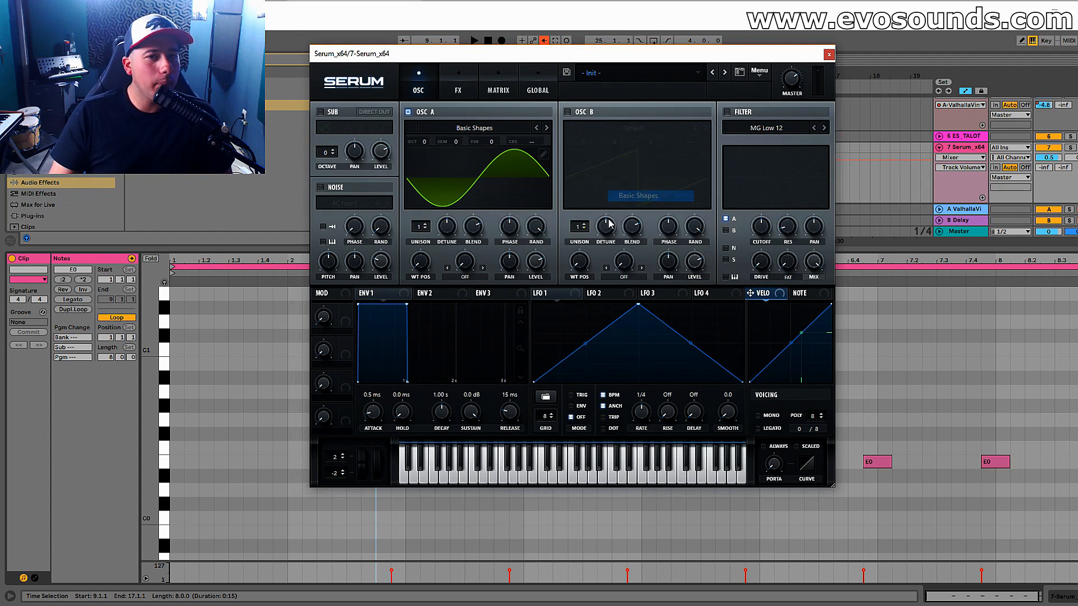
# Enable Oscillator B and load the Analog wavetable Basic Shapes into it.
pyautogui.click(587, 113)
pyautogui.click(633, 128)
pyautogui.moveTo(617, 142)
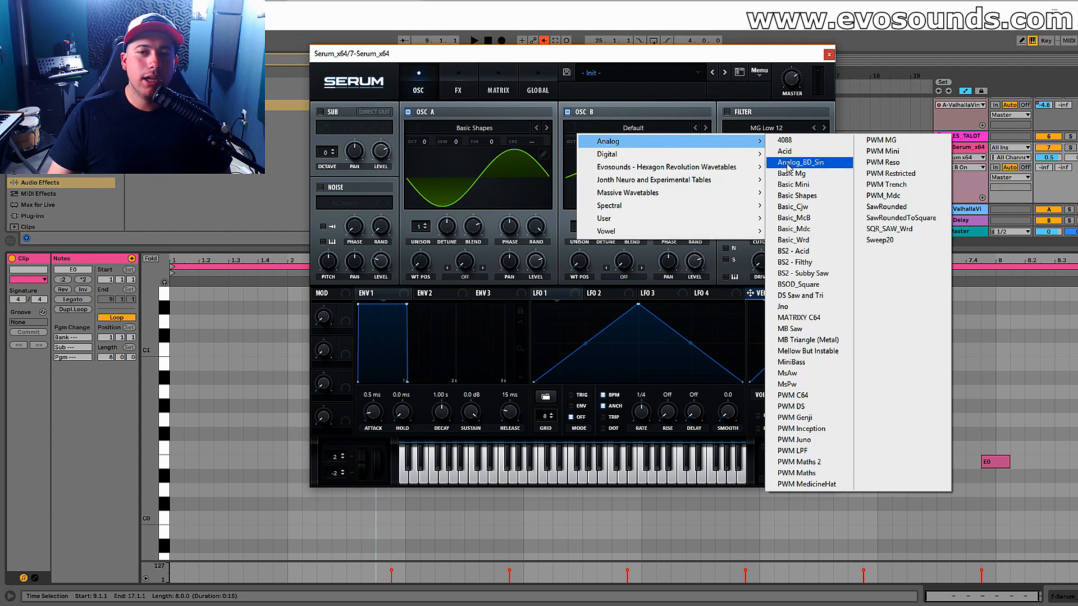
pyautogui.click(797, 195)
pyautogui.moveTo(577, 268)
pyautogui.mouseDown()
pyautogui.moveTo(589, 216)
pyautogui.moveTo(577, 271)
pyautogui.mouseUp()
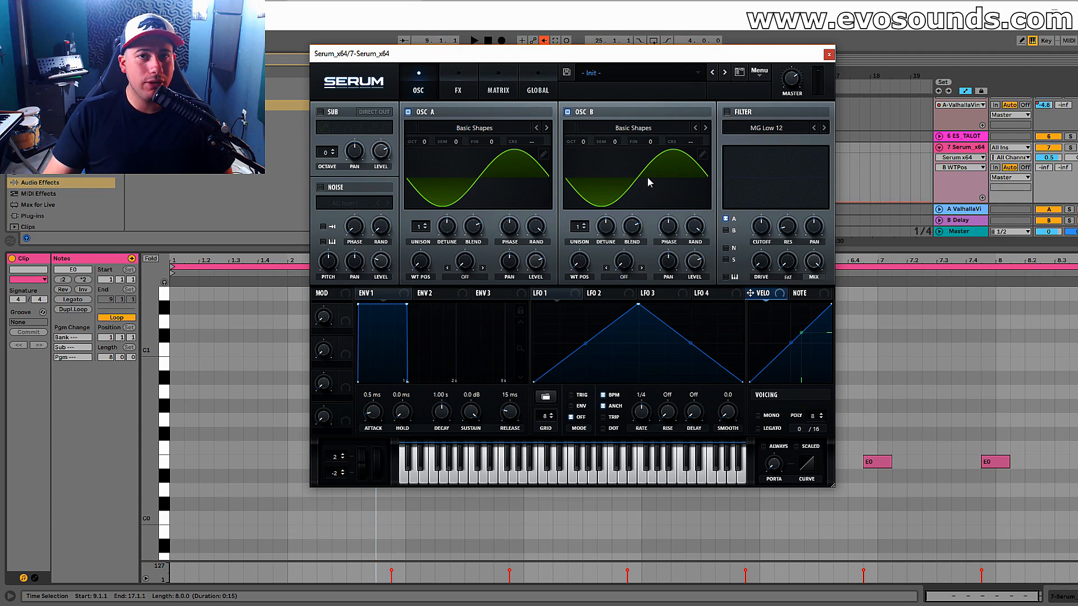
# Set Oscillator A's warp mode to FM (from B), adjust Oscillator B's level and raise the FM amount.
pyautogui.click(465, 277)
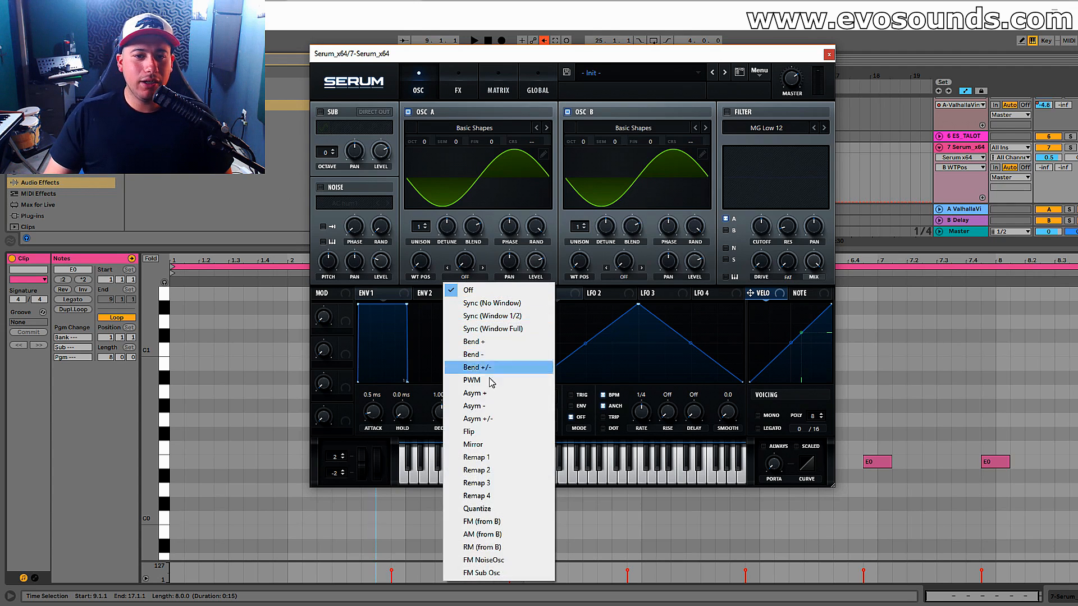
pyautogui.click(482, 522)
pyautogui.click(697, 263)
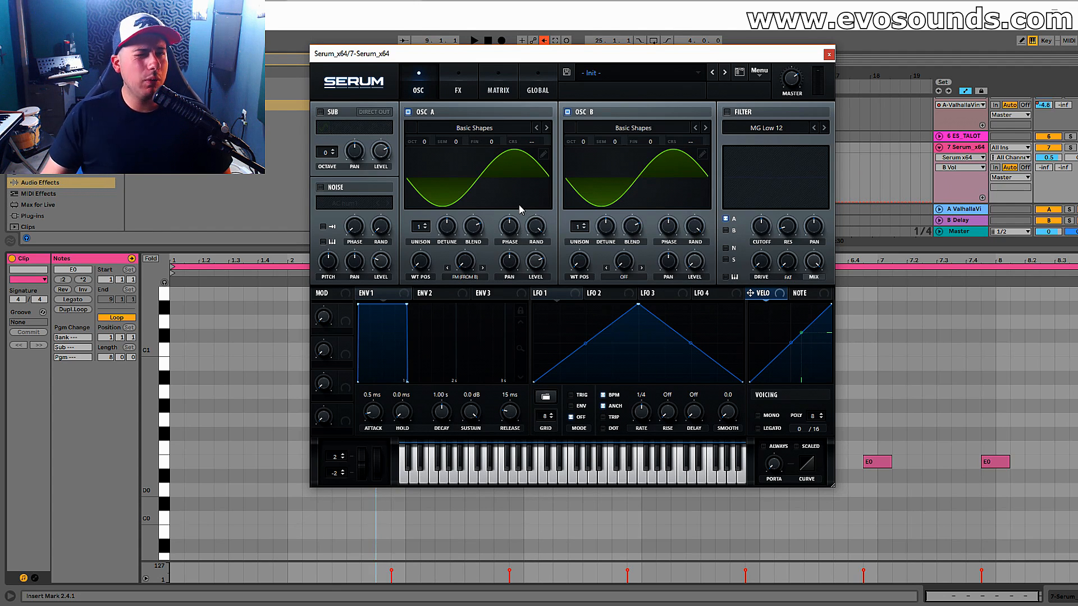
pyautogui.moveTo(469, 264); pyautogui.dragTo(469, 258)
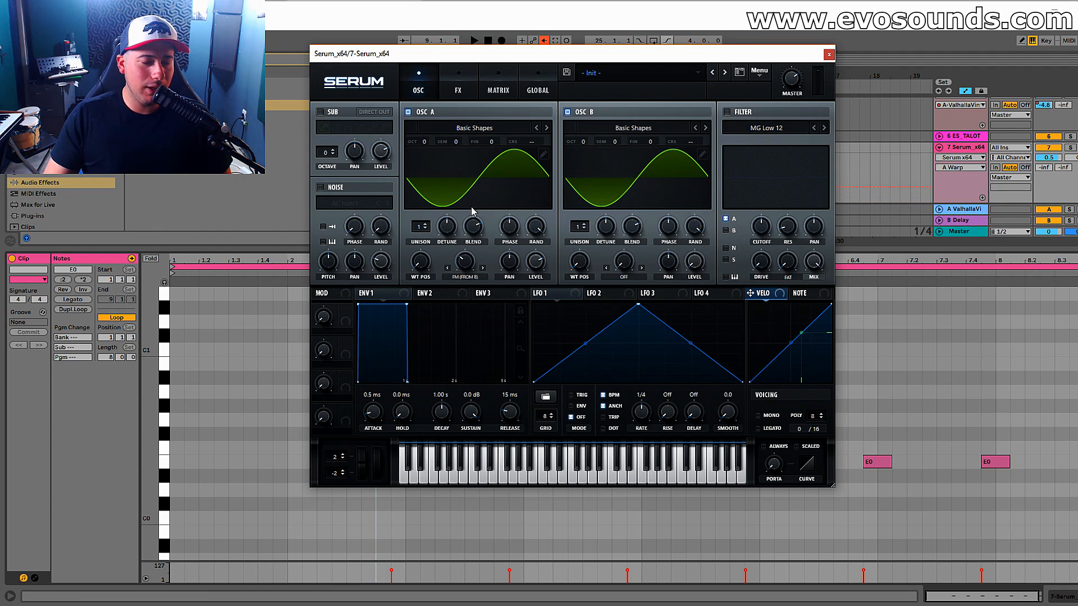
pyautogui.moveTo(480, 264); pyautogui.dragTo(481, 252)
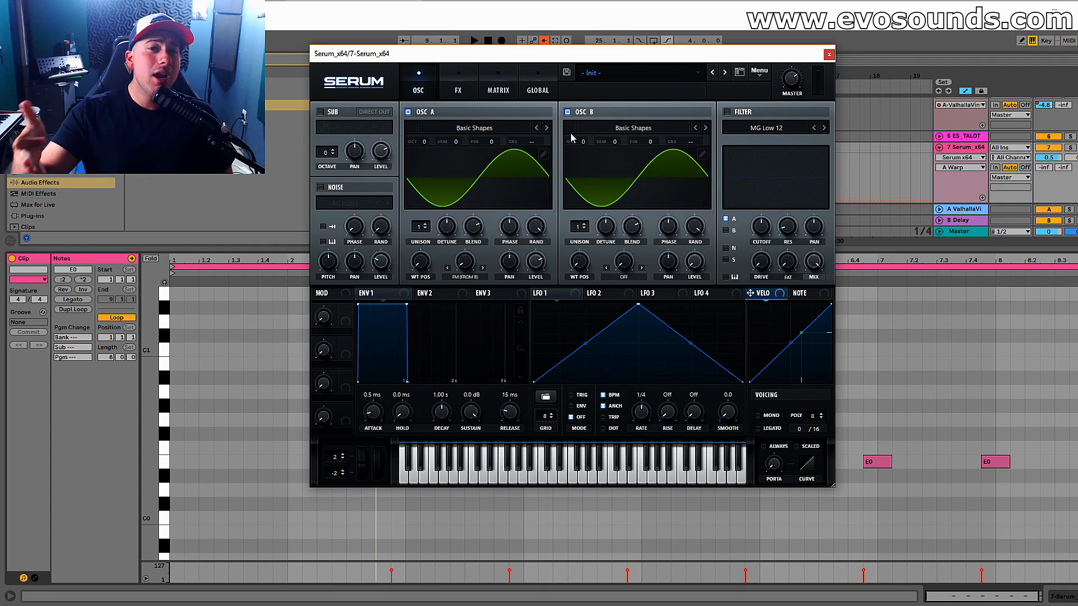
# Raise Oscillator B by two octaves and lower Envelope 1's sustain to -oo dB.
pyautogui.moveTo(583, 143); pyautogui.dragTo(591, 136)
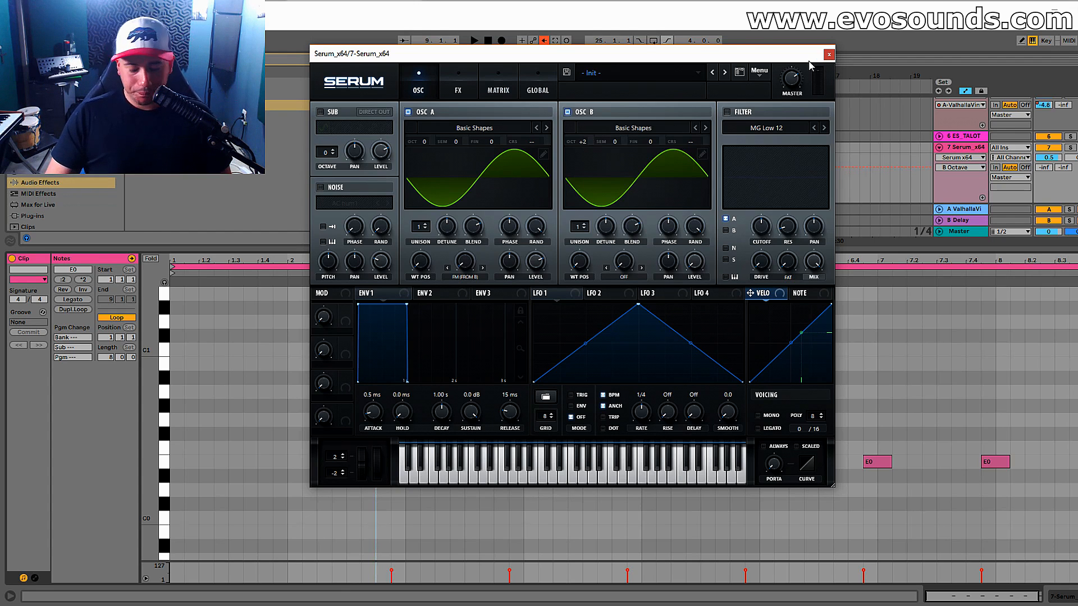
pyautogui.moveTo(471, 415); pyautogui.dragTo(471, 497)
# Move the synth window lower, place the playback start at 10.4.1 and solo the Serum track.
pyautogui.moveTo(631, 55); pyautogui.dragTo(642, 126)
pyautogui.click(580, 183)
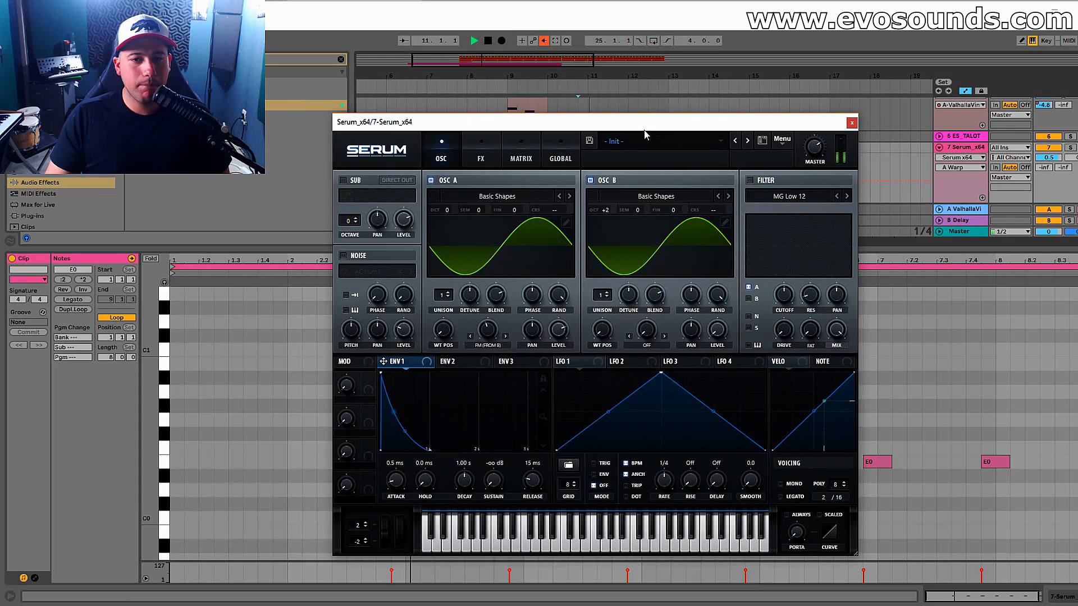
pyautogui.click(1071, 148)
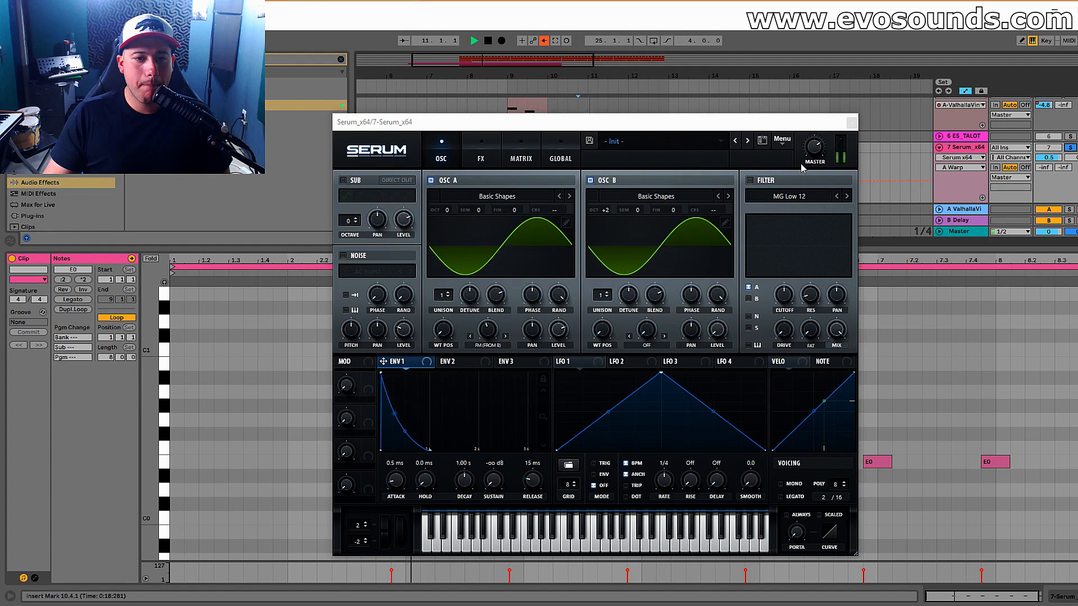
# Shorten Envelope 1's decay to 573 ms.
pyautogui.click(465, 486)
pyautogui.moveTo(466, 489)
pyautogui.mouseDown()
pyautogui.moveTo(483, 480)
pyautogui.moveTo(480, 504)
pyautogui.moveTo(465, 478)
pyautogui.moveTo(451, 492)
pyautogui.moveTo(454, 480)
pyautogui.moveTo(461, 485)
pyautogui.mouseUp()
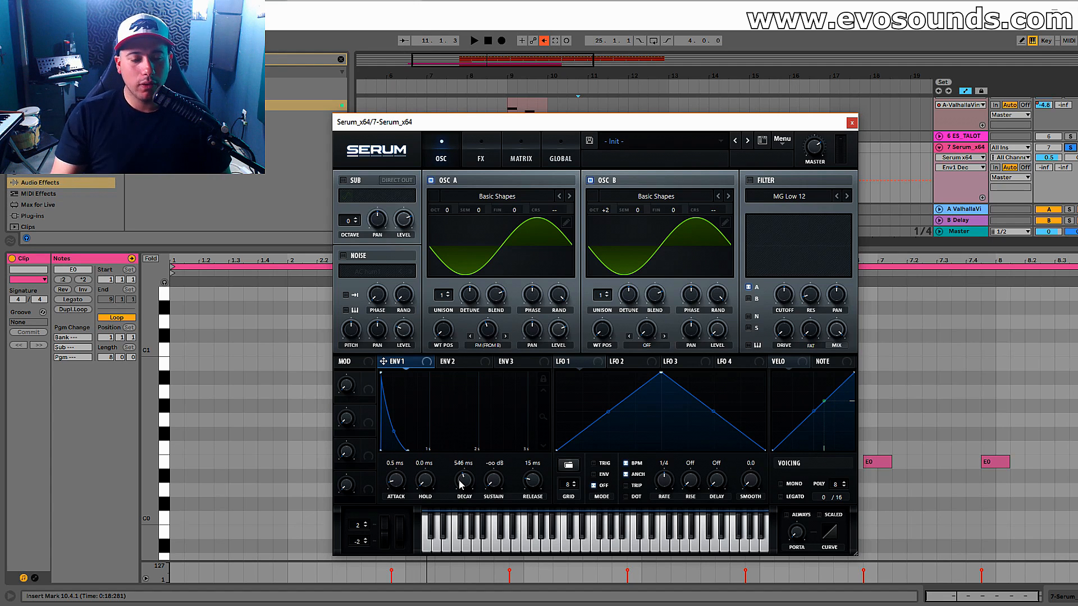
pyautogui.scroll(2, 464, 480)
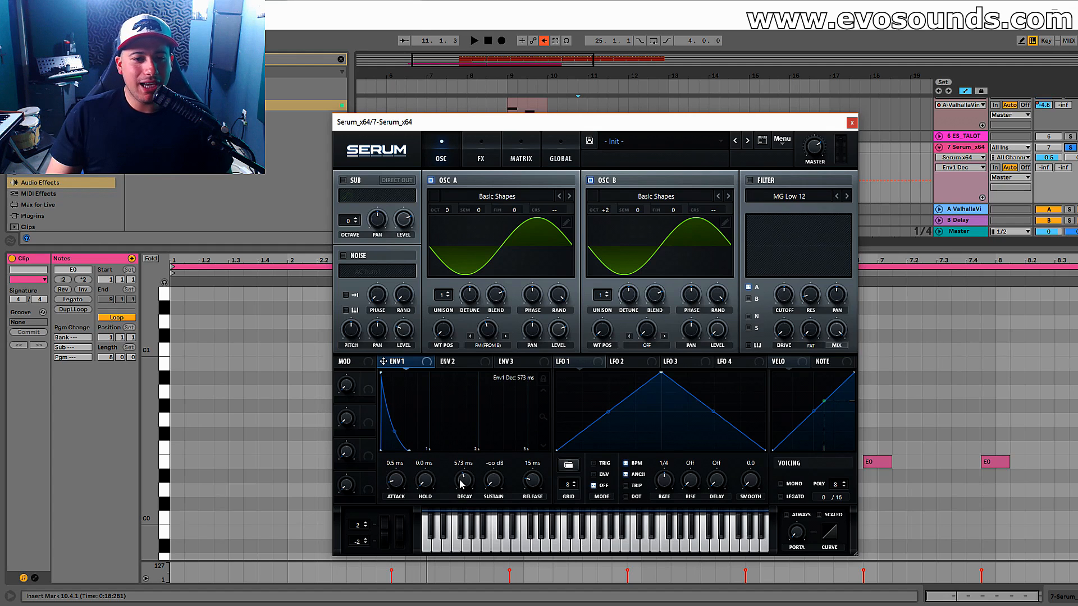
# Set Envelope 2 to 0% sustain and 446 ms decay, and assign it to Oscillator A's FM amount.
pyautogui.click(481, 336)
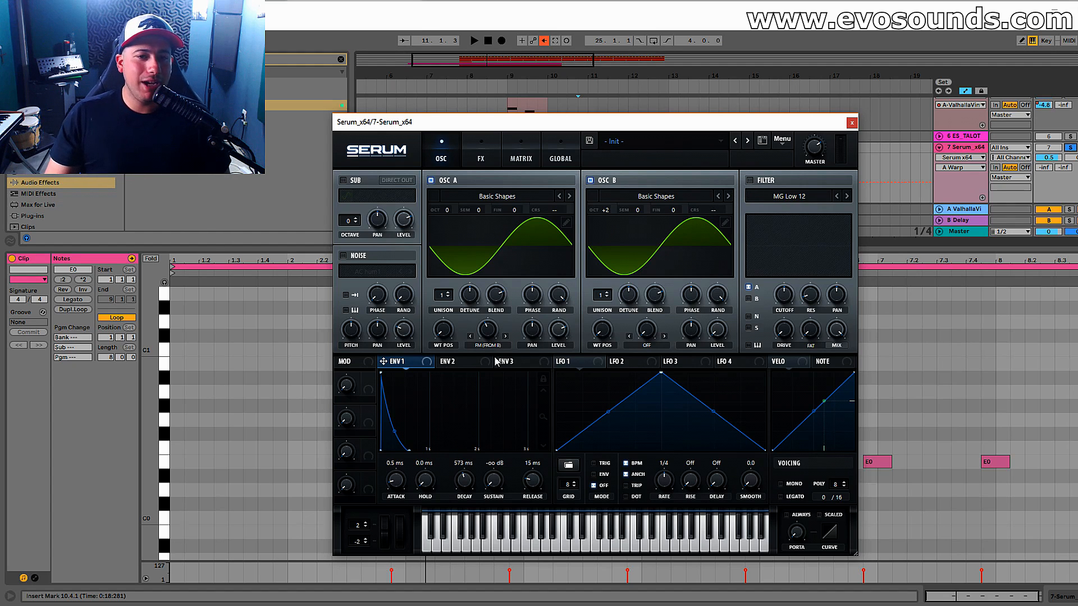
pyautogui.click(477, 363)
pyautogui.click(493, 480)
pyautogui.moveTo(501, 335)
pyautogui.mouseDown()
pyautogui.moveTo(488, 337)
pyautogui.moveTo(504, 324)
pyautogui.moveTo(486, 339)
pyautogui.mouseUp()
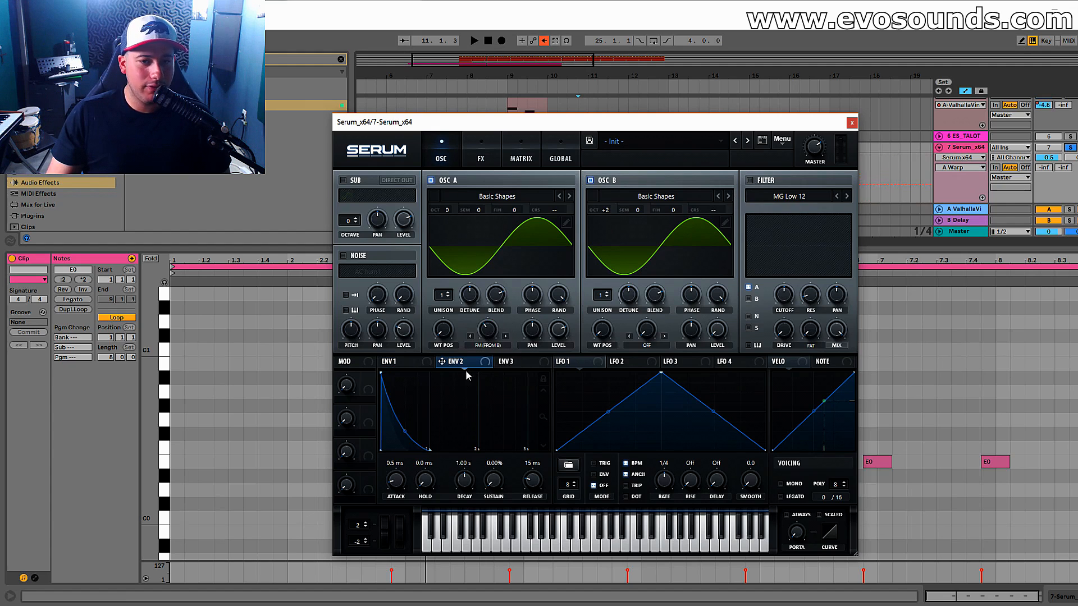
pyautogui.moveTo(472, 481); pyautogui.dragTo(463, 479)
pyautogui.moveTo(462, 364); pyautogui.dragTo(488, 329)
pyautogui.press('space')
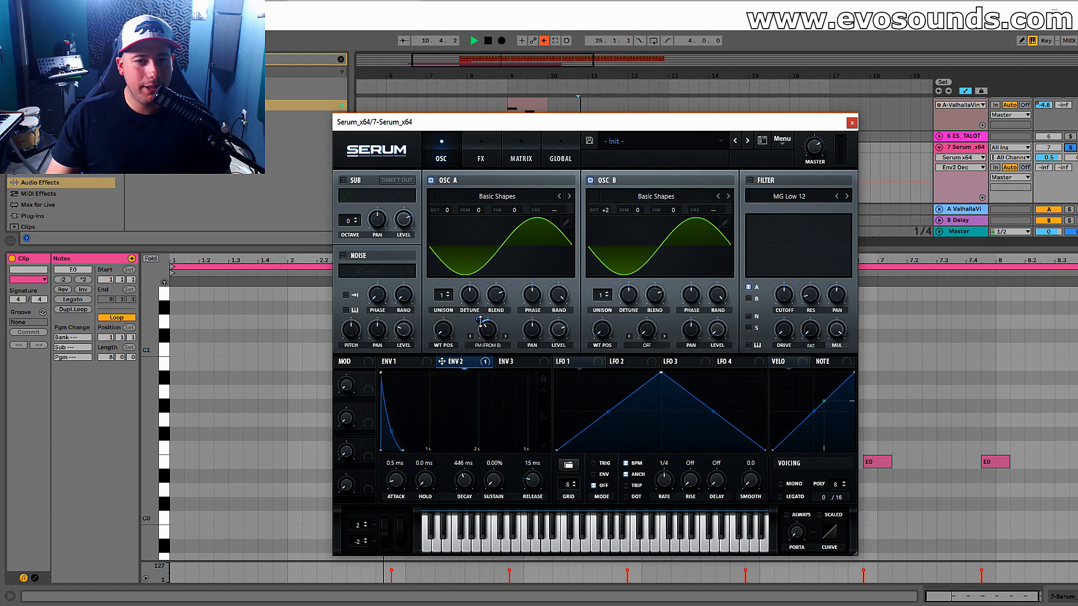
# Set Envelope 1's decay to 663 ms while the bass plays.
pyautogui.click(393, 361)
pyautogui.click(464, 480)
pyautogui.moveTo(464, 480); pyautogui.dragTo(461, 477)
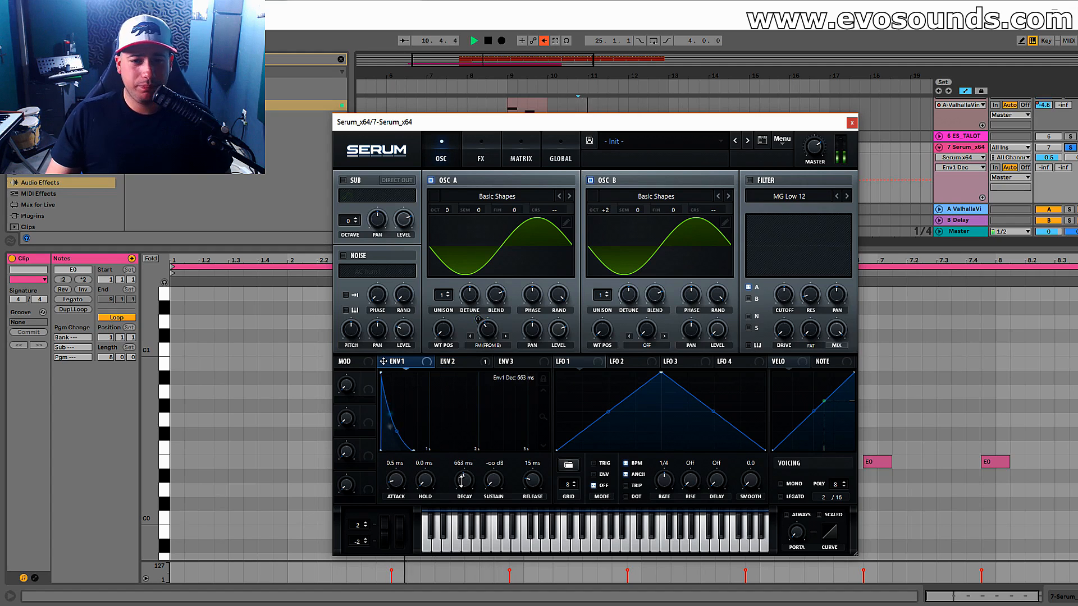
# Enable the MG Low 12 filter on Oscillator A, lower its cutoff and raise its resonance.
pyautogui.click(749, 180)
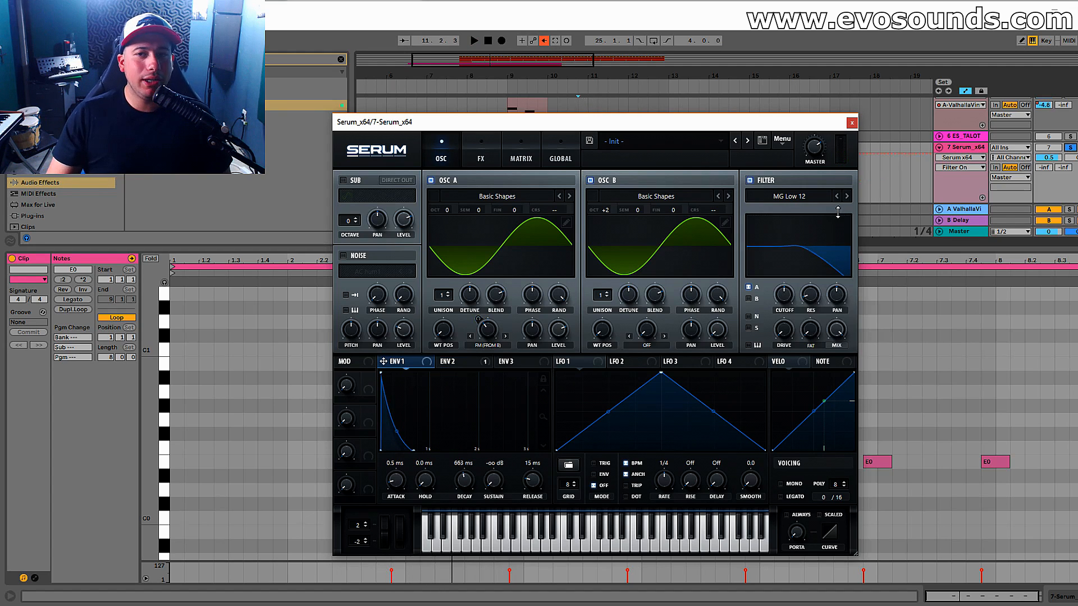
pyautogui.moveTo(778, 305); pyautogui.dragTo(623, 345)
pyautogui.moveTo(810, 301); pyautogui.dragTo(824, 260)
pyautogui.moveTo(789, 299); pyautogui.dragTo(780, 264)
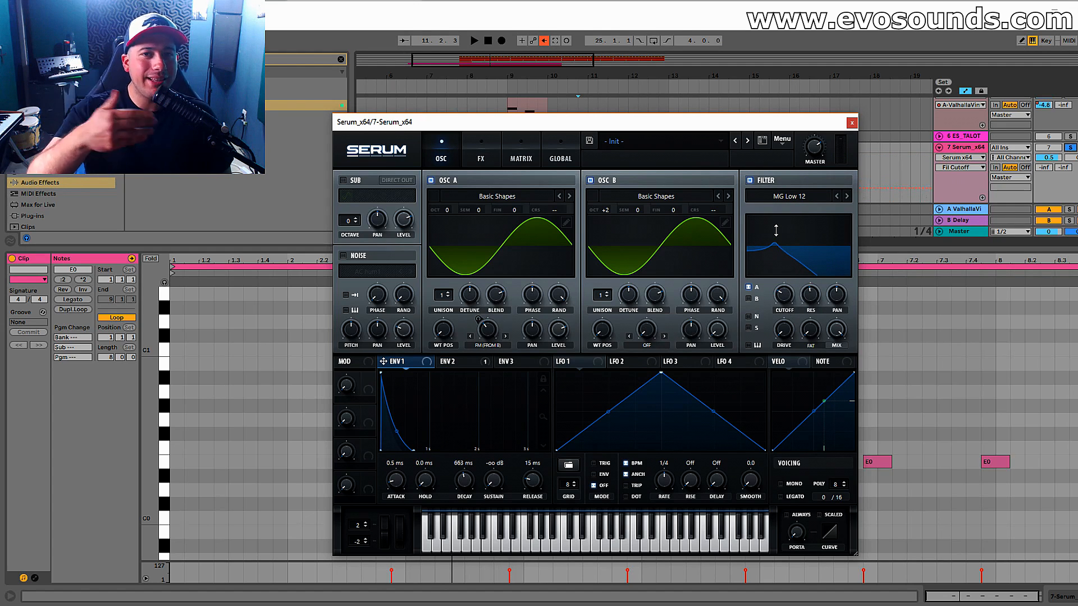
# Assign Envelope 1 to the filter cutoff, adjust the modulation amount and audition the bass.
pyautogui.moveTo(425, 364); pyautogui.dragTo(776, 290)
pyautogui.press('space')
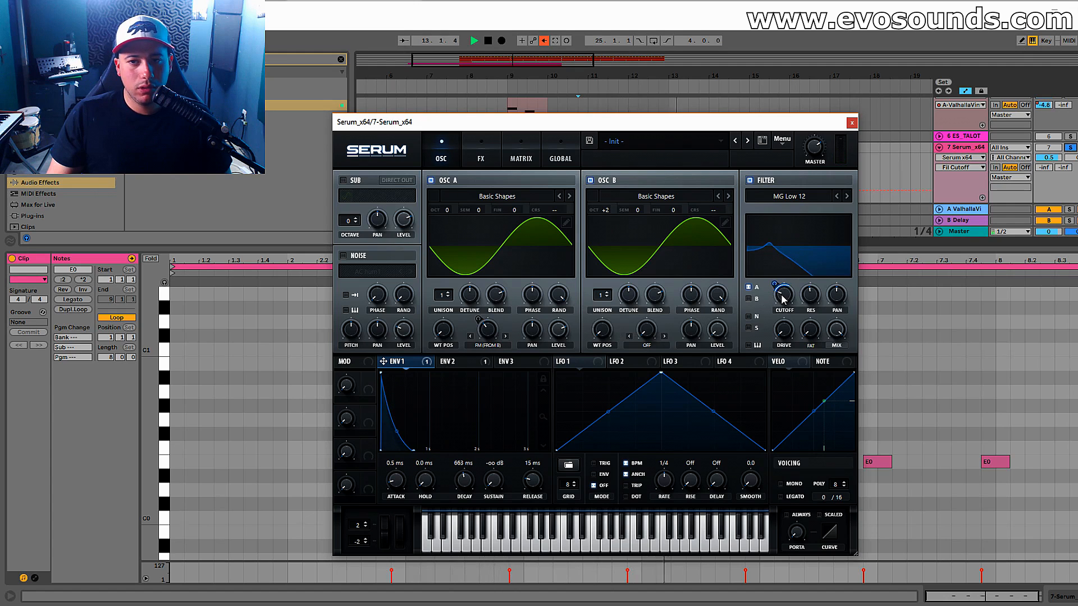
pyautogui.press('space')
pyautogui.moveTo(774, 288)
pyautogui.mouseDown()
pyautogui.moveTo(787, 267)
pyautogui.moveTo(751, 296)
pyautogui.moveTo(768, 292)
pyautogui.mouseUp()
pyautogui.press('space')
pyautogui.press('space')
pyautogui.press('space')
# Move the synth window below the arrangement's clips and play the bass together with the other tracks.
pyautogui.press('space')
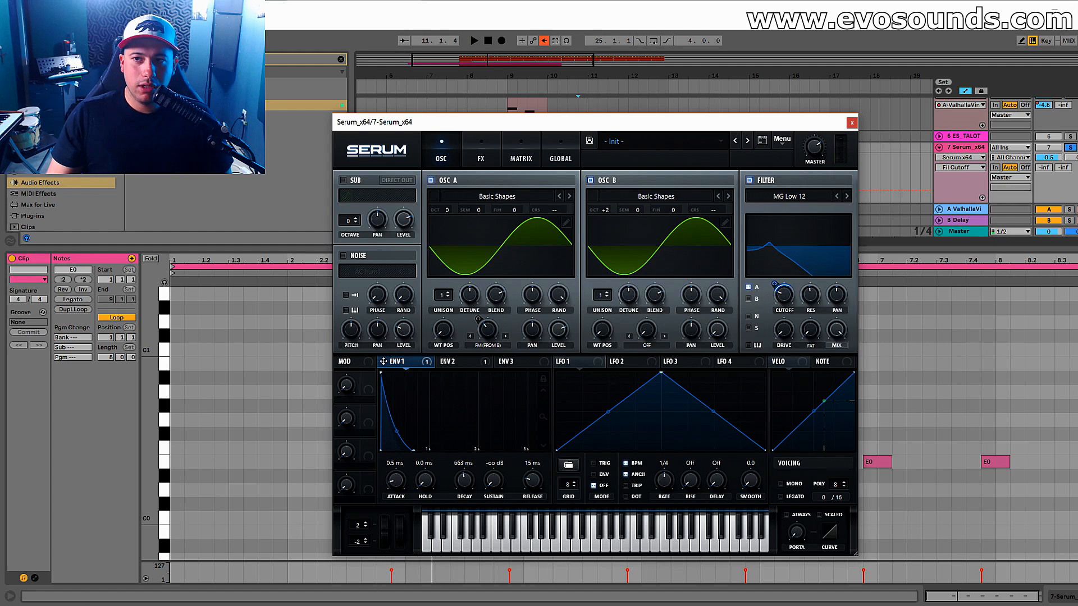
pyautogui.moveTo(781, 128); pyautogui.dragTo(627, 173)
pyautogui.press('space')
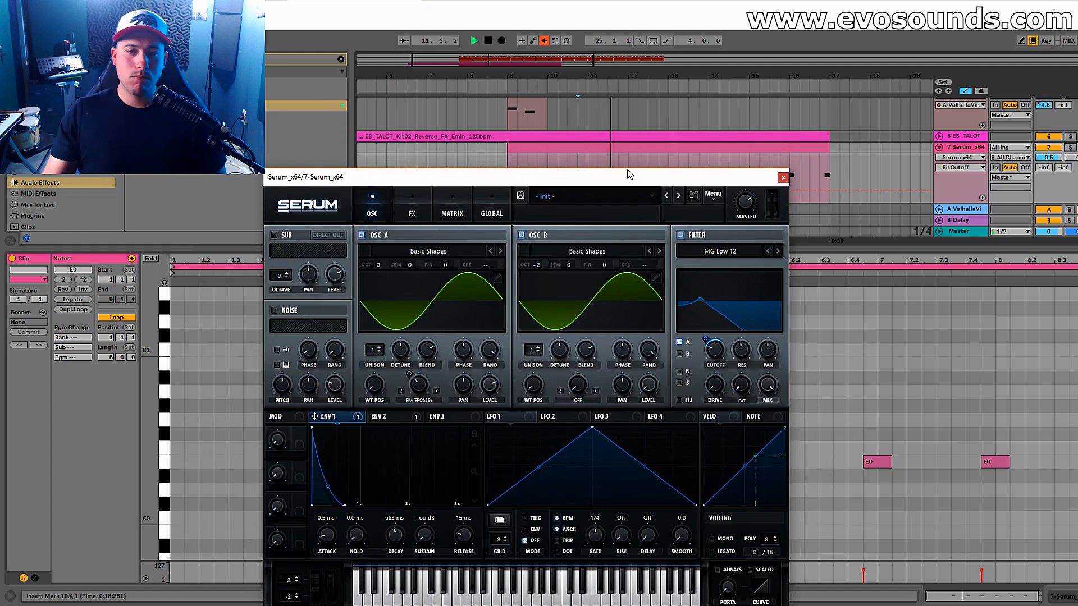
pyautogui.press('space')
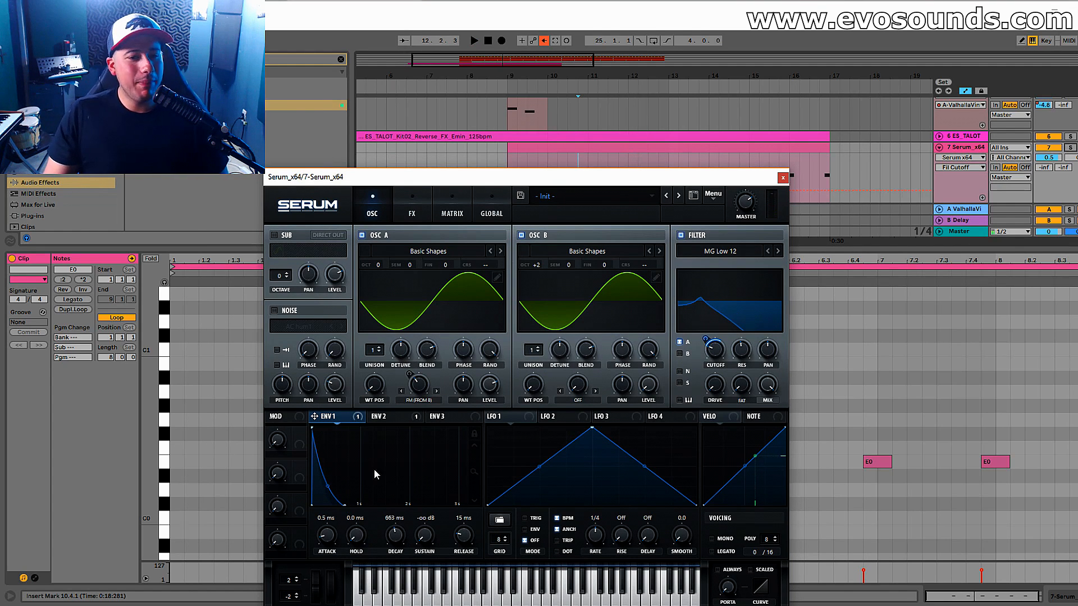
# Lengthen Envelope 1's decay to 1.04 s and play the bass.
pyautogui.moveTo(344, 505); pyautogui.dragTo(395, 526)
pyautogui.press('space')
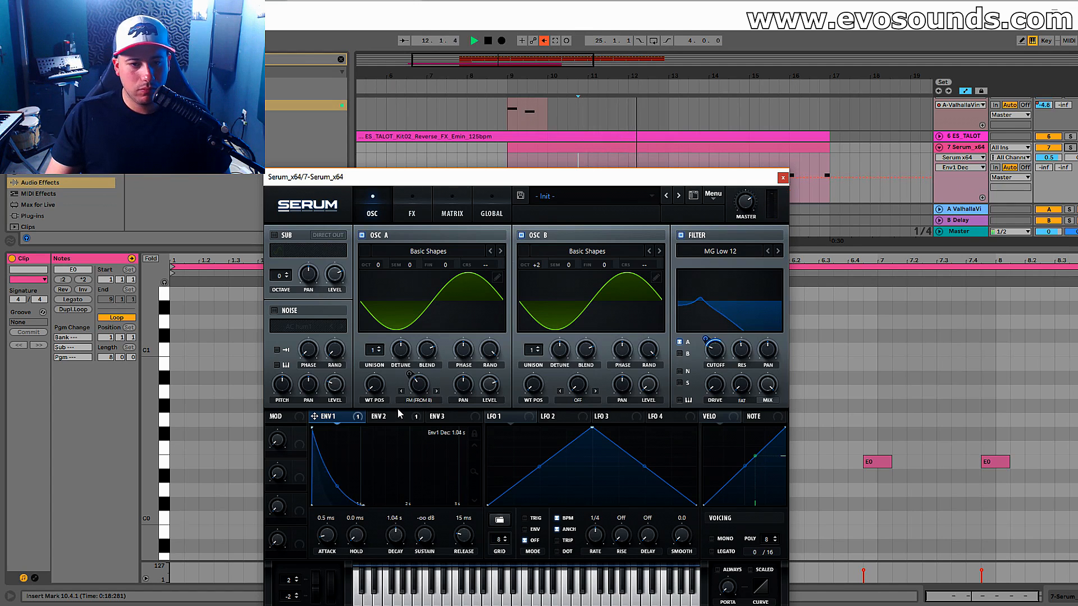
pyautogui.press('space')
# Set Envelope 2's decay to 1.00 s and check its modulation of Oscillator A's FM amount.
pyautogui.click(400, 415)
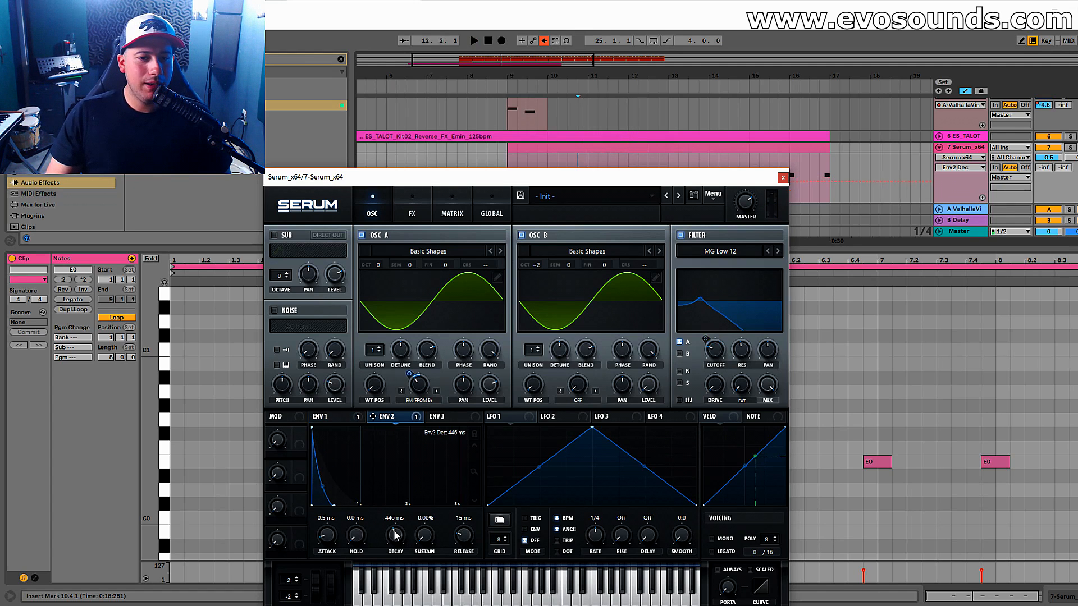
pyautogui.rightClick(411, 391)
pyautogui.press('space')
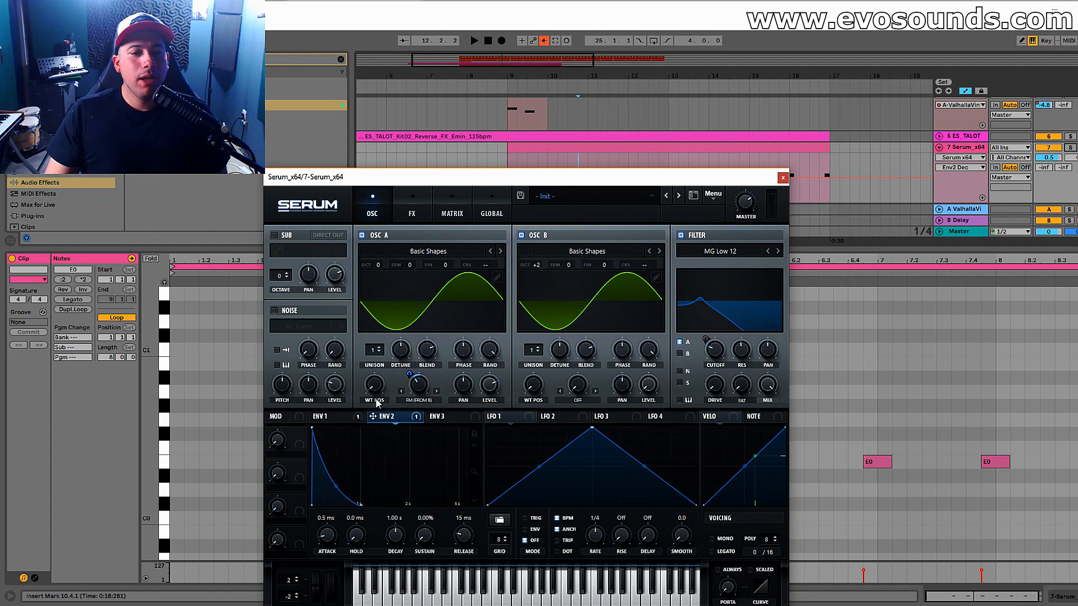
# Try slower attacks of 124 ms on Envelope 1 and 151 ms on Envelope 2.
pyautogui.click(336, 417)
pyautogui.moveTo(340, 518); pyautogui.dragTo(341, 516)
pyautogui.press('space')
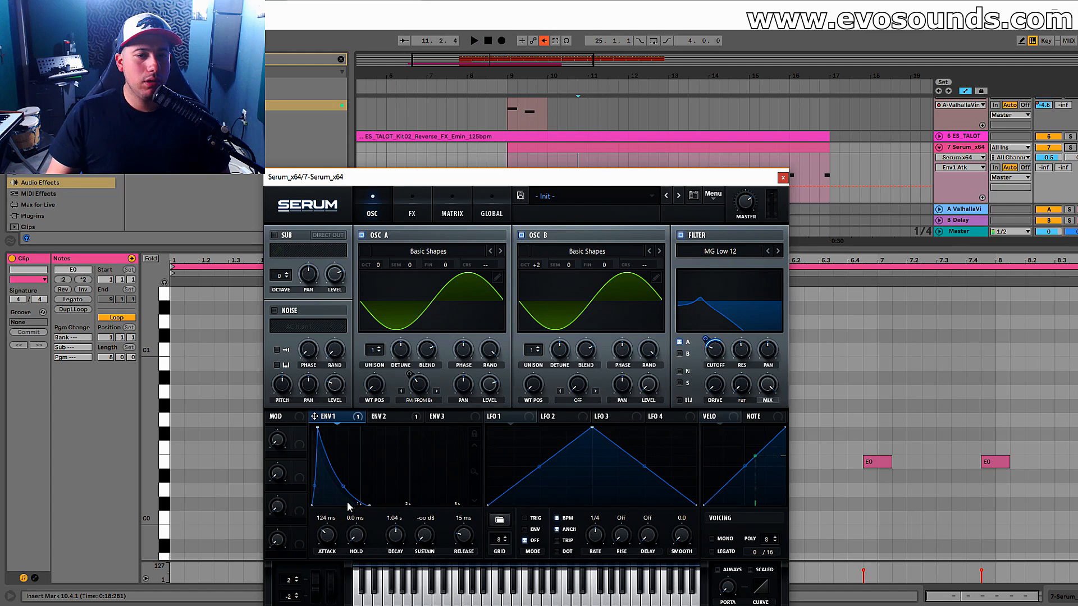
pyautogui.click(395, 417)
pyautogui.moveTo(342, 517); pyautogui.dragTo(342, 512)
pyautogui.press('space')
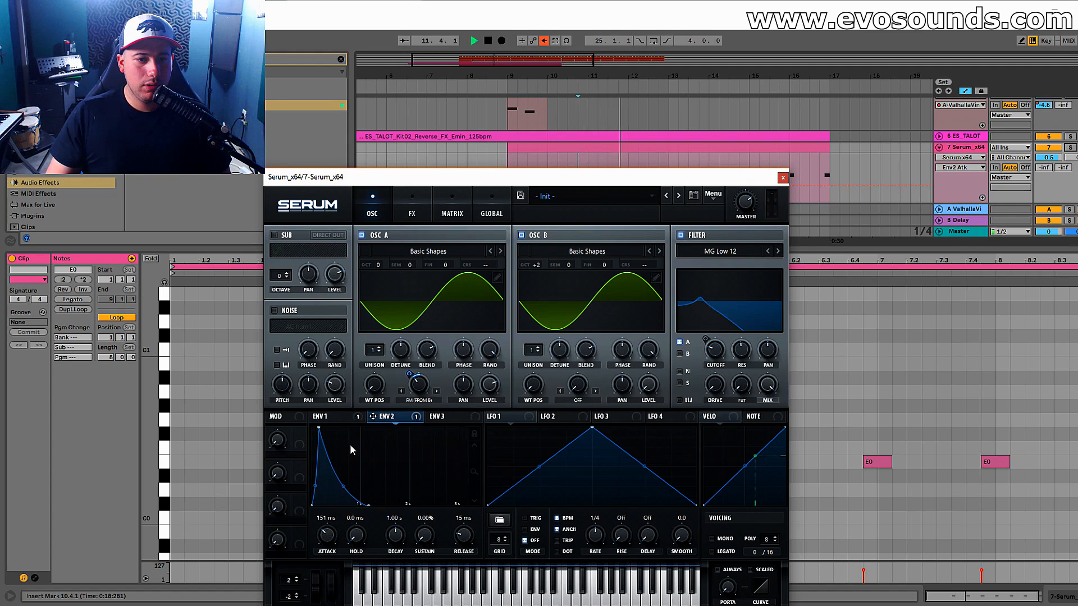
# Shorten the attacks to 65 ms on Envelope 1 and 52 ms on Envelope 2 while auditioning the bass.
pyautogui.click(328, 416)
pyautogui.press('space')
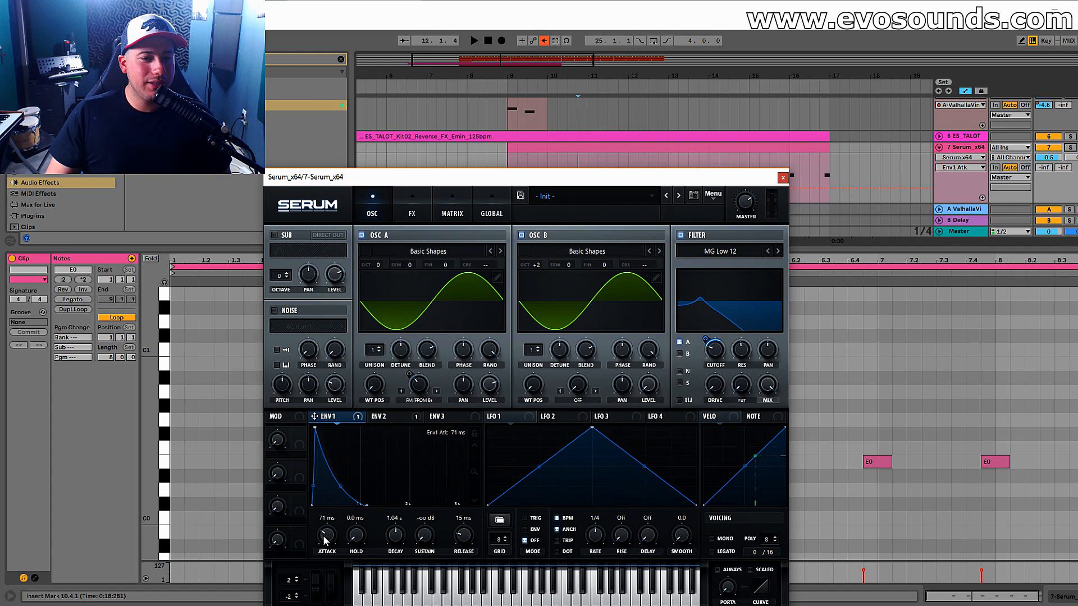
pyautogui.click(382, 416)
pyautogui.press('space')
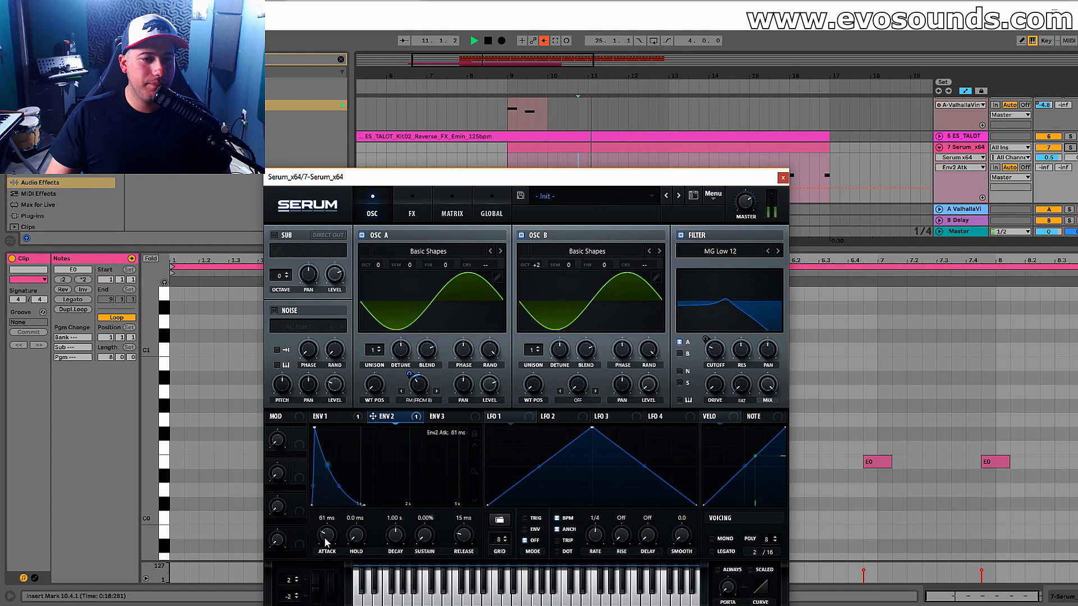
pyautogui.click(361, 416)
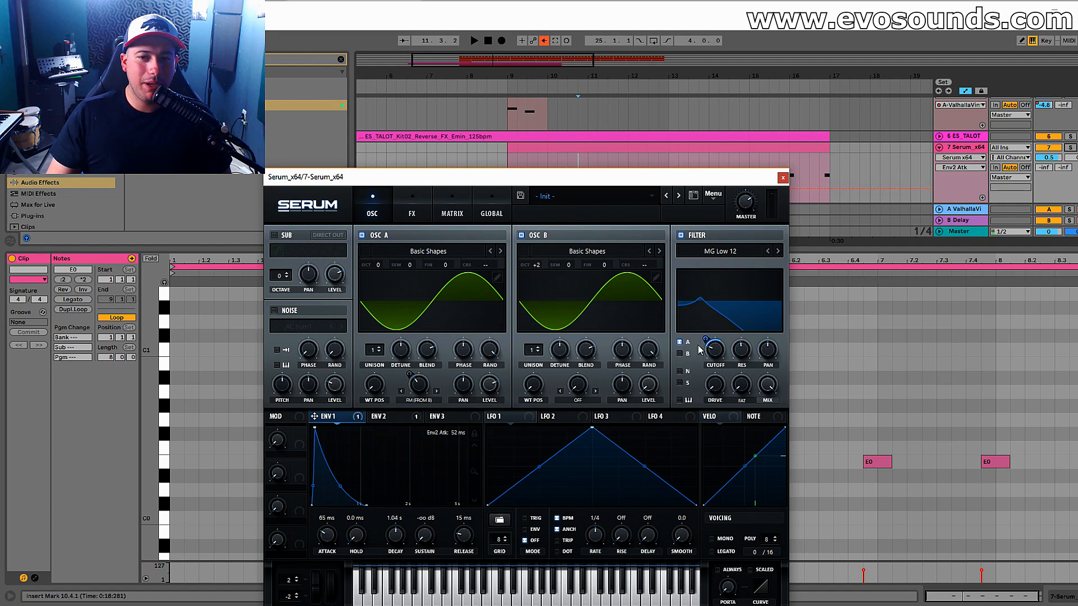
# Fine-tune Envelope 1's modulation amount on the filter cutoff and play the bass in the mix.
pyautogui.moveTo(702, 341); pyautogui.dragTo(703, 345)
pyautogui.click(387, 416)
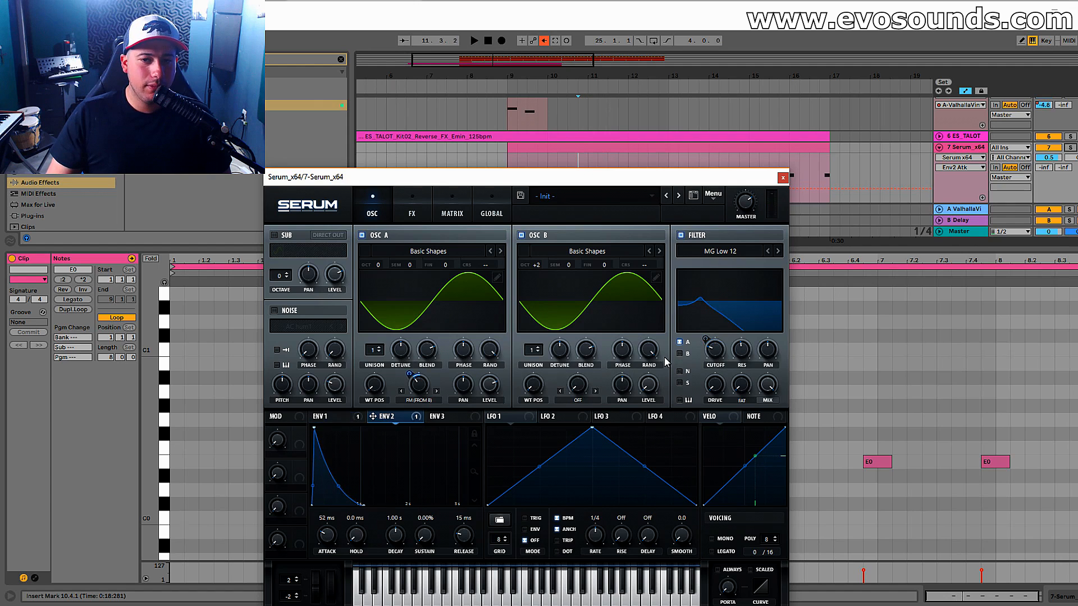
pyautogui.click(353, 419)
pyautogui.press('space')
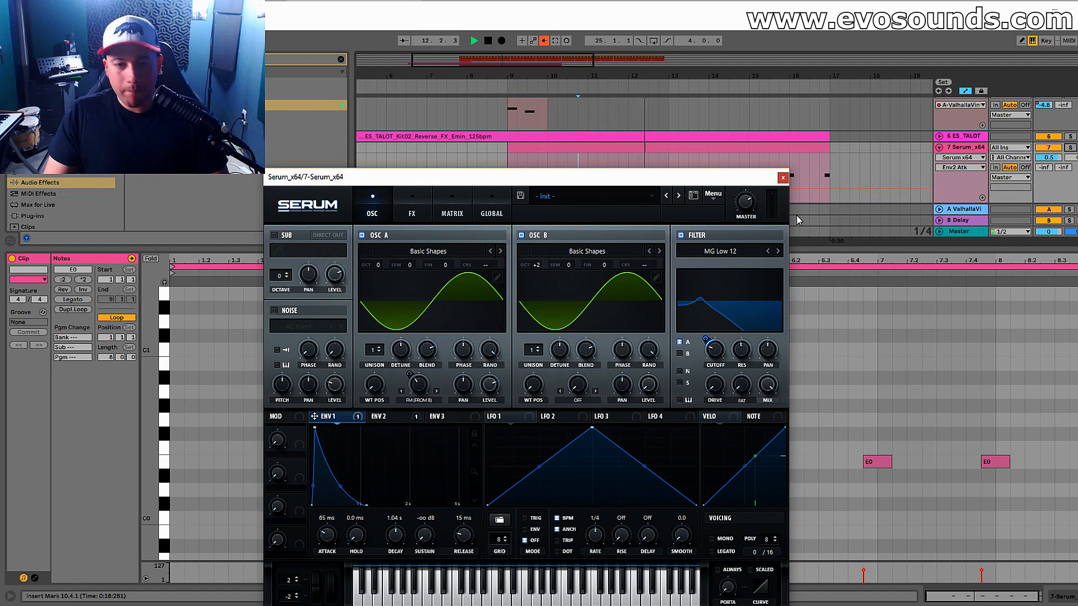
pyautogui.press('space')
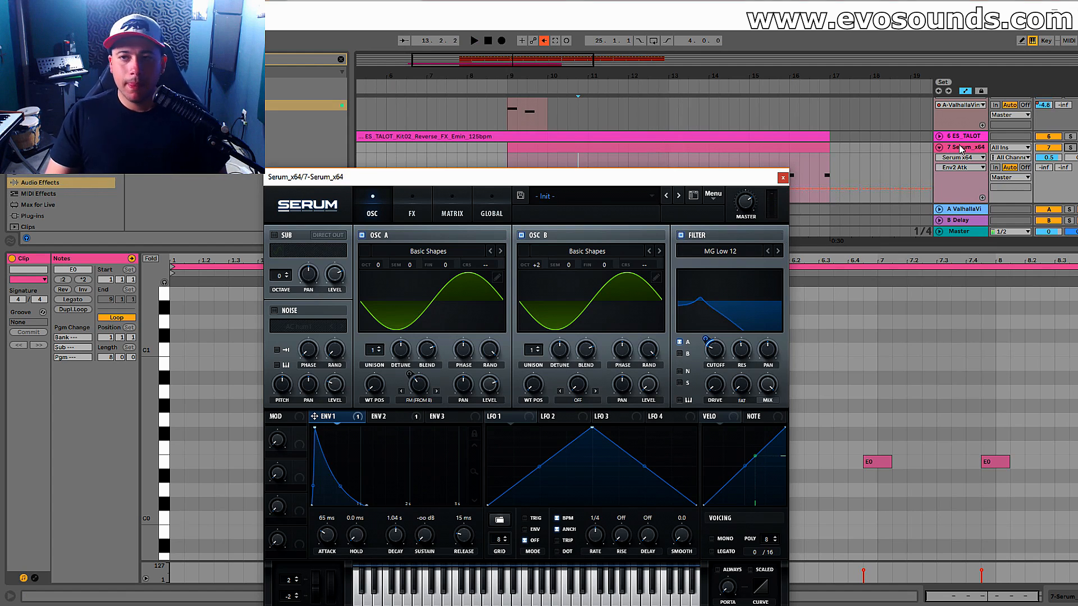
# Solo the Serum track and close the synth window.
pyautogui.click(960, 148)
pyautogui.click(1070, 148)
pyautogui.click(963, 149)
pyautogui.click(782, 177)
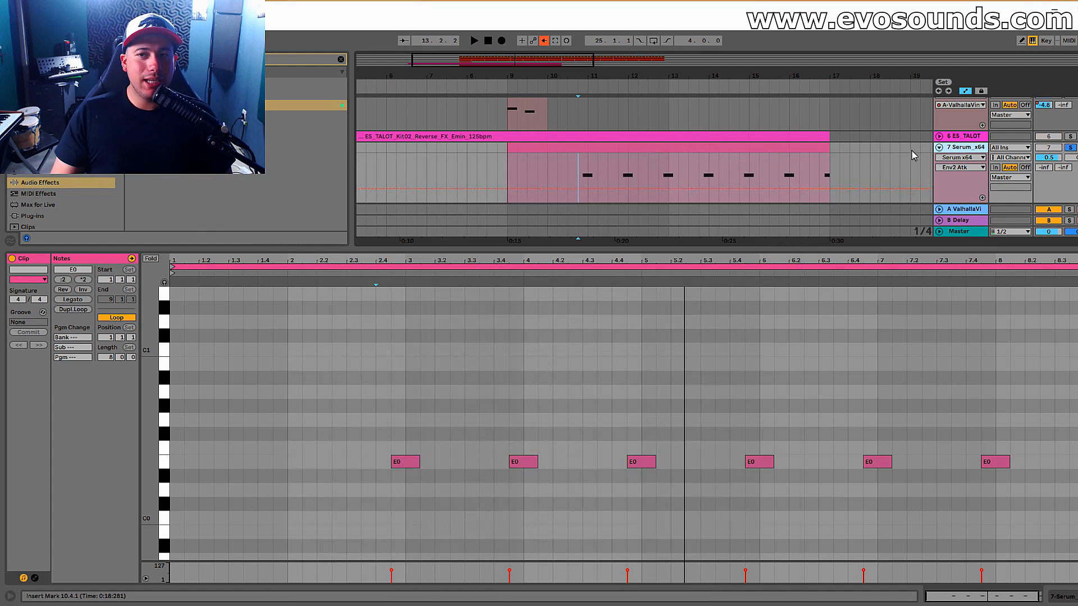
# Check the ValhallaVintageVerb settings on return A and raise the Serum track's send A to -5.4 dB.
pyautogui.press('Tab')
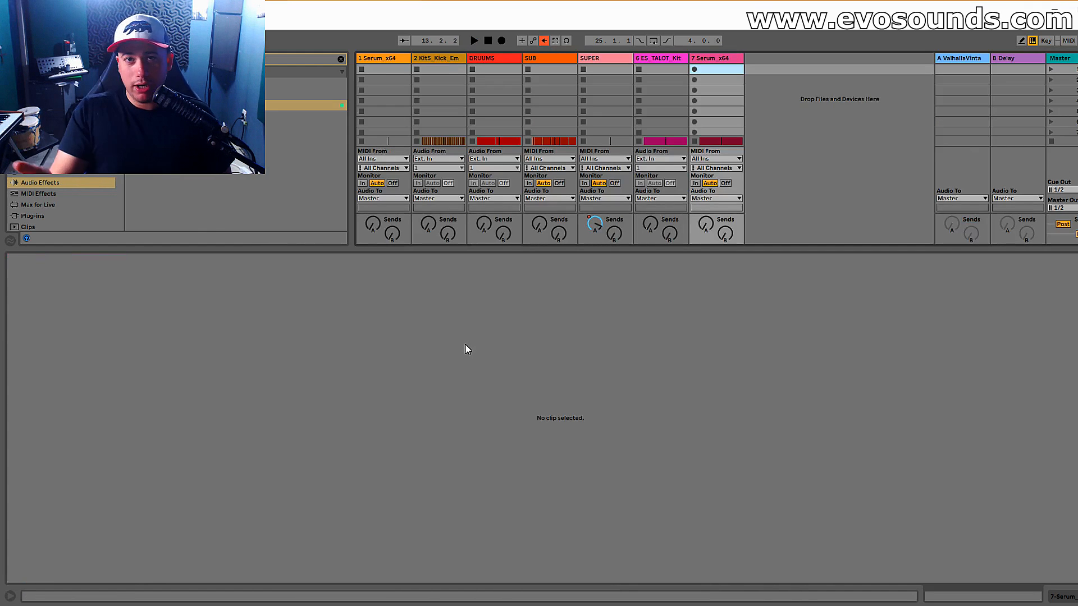
pyautogui.moveTo(623, 250); pyautogui.dragTo(578, 477)
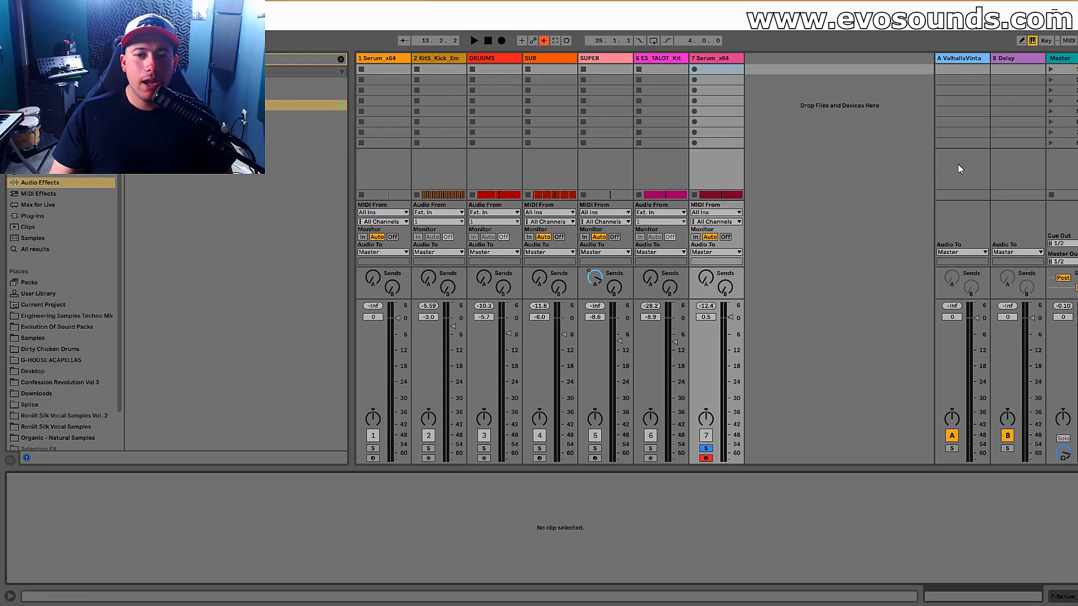
pyautogui.click(975, 60)
pyautogui.click(37, 478)
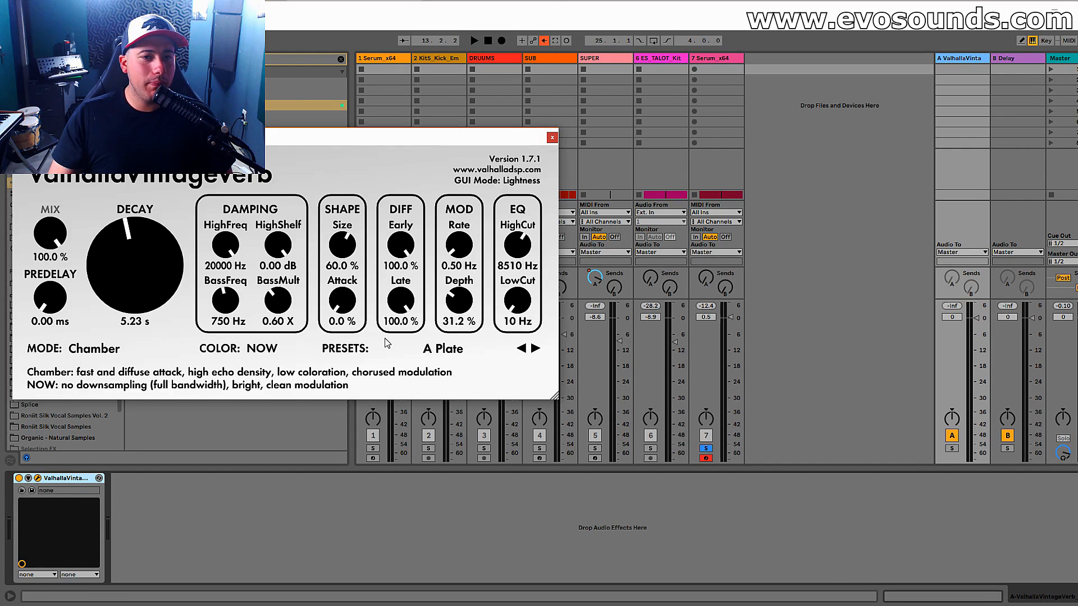
pyautogui.click(552, 137)
pyautogui.moveTo(705, 285); pyautogui.dragTo(705, 269)
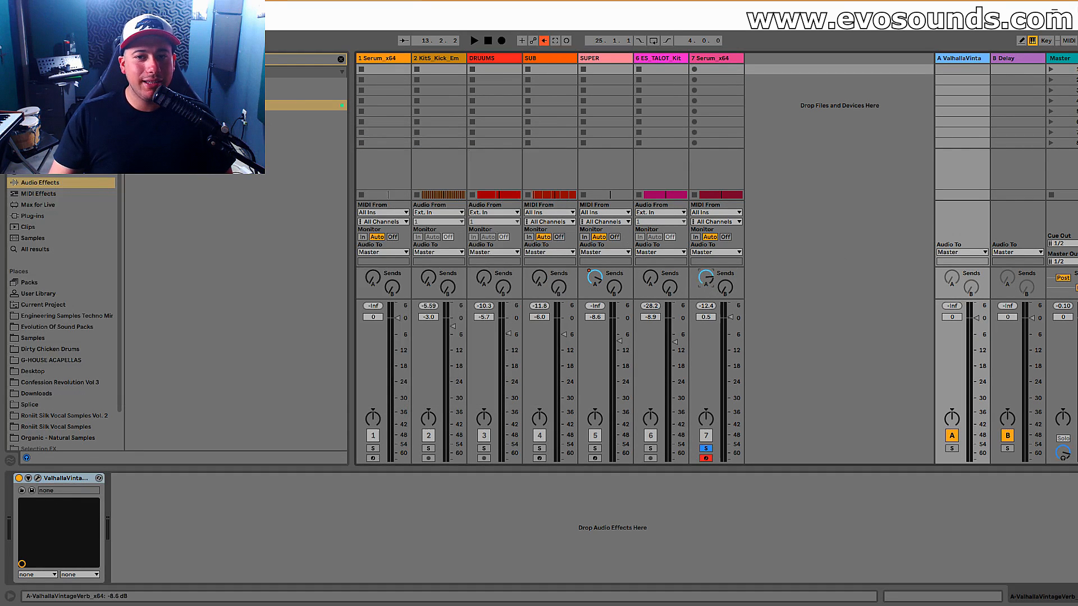
pyautogui.press('space')
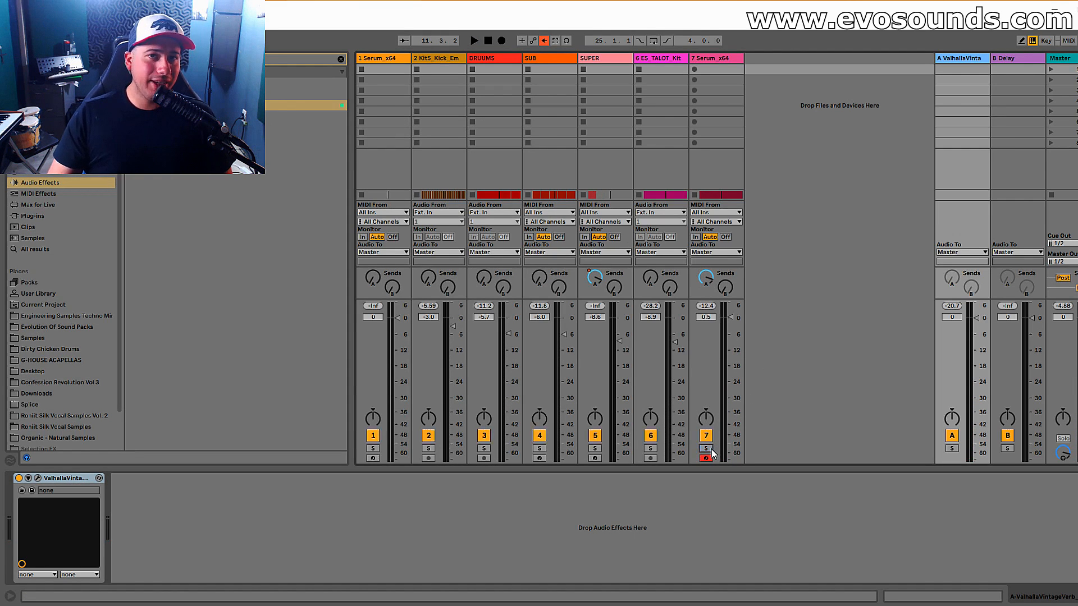
# Mute the DRUUMS track in the arrangement and play the bass with the remaining tracks.
pyautogui.press('Tab')
pyautogui.click(1049, 165)
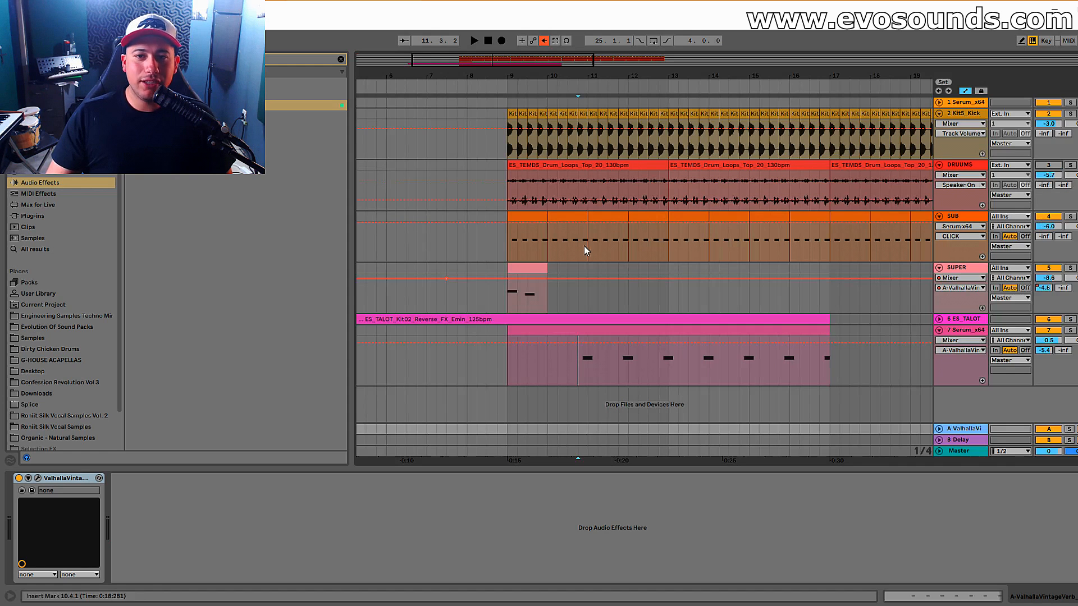
pyautogui.press('space')
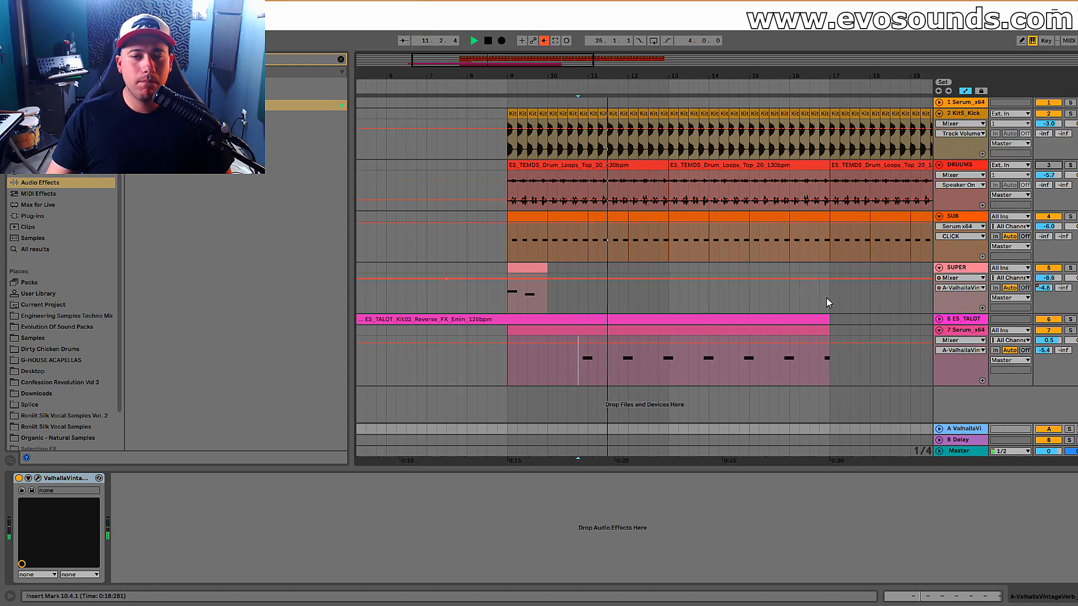
# Open Serum on track 7 and shorten Envelope 1's attack to 22 ms while auditioning the bass.
pyautogui.click(974, 331)
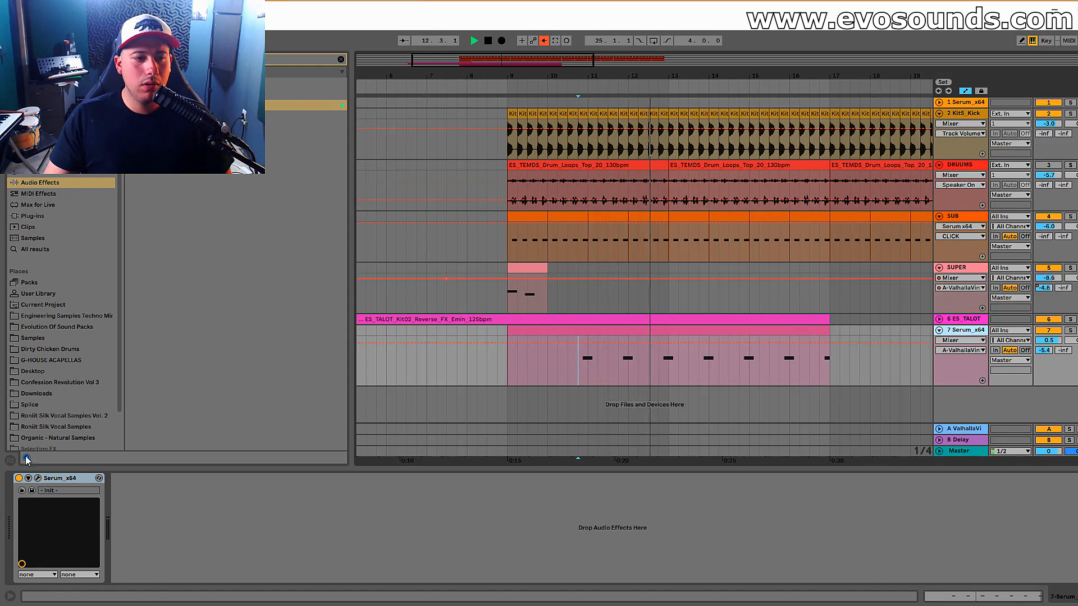
pyautogui.click(38, 478)
pyautogui.press('space')
pyautogui.moveTo(706, 336)
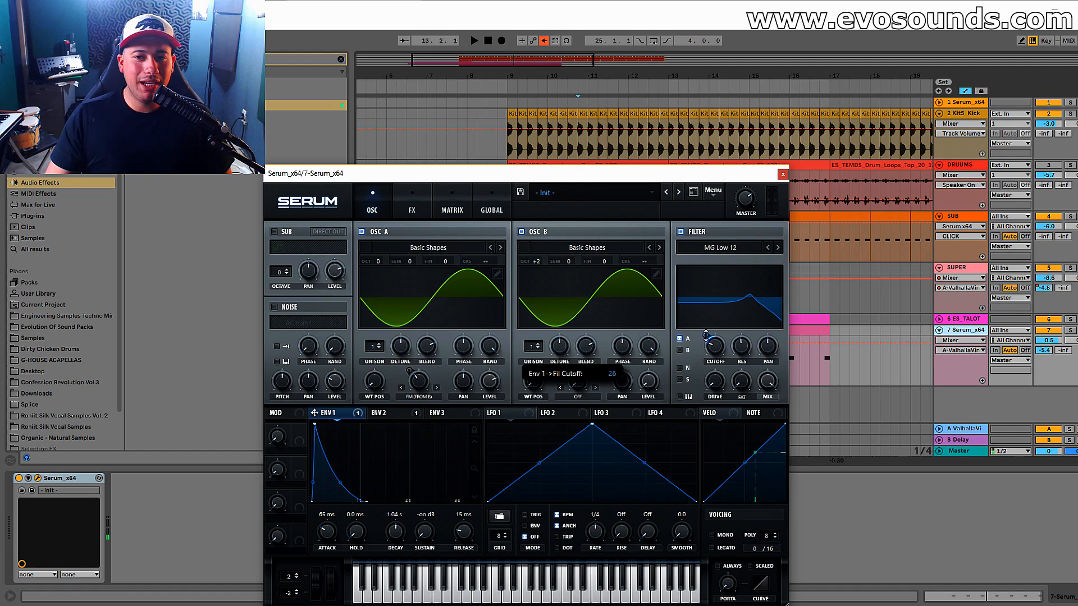
pyautogui.press('space')
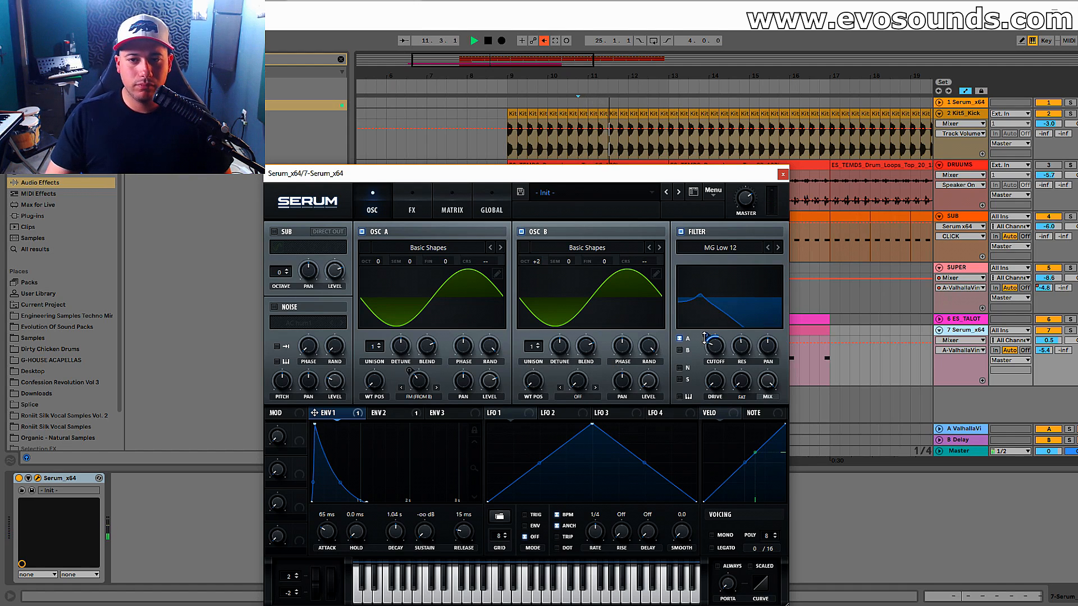
pyautogui.moveTo(326, 527); pyautogui.dragTo(324, 532)
pyautogui.press('space')
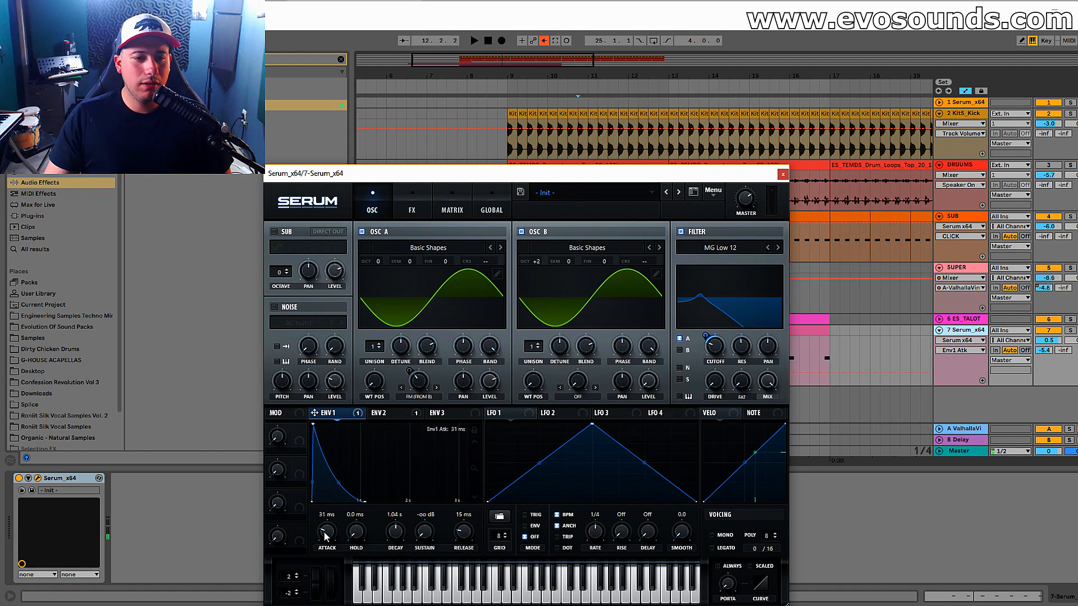
# Shorten Envelope 2's attack to 18 ms, audition the bass and return to Envelope 1.
pyautogui.click(404, 417)
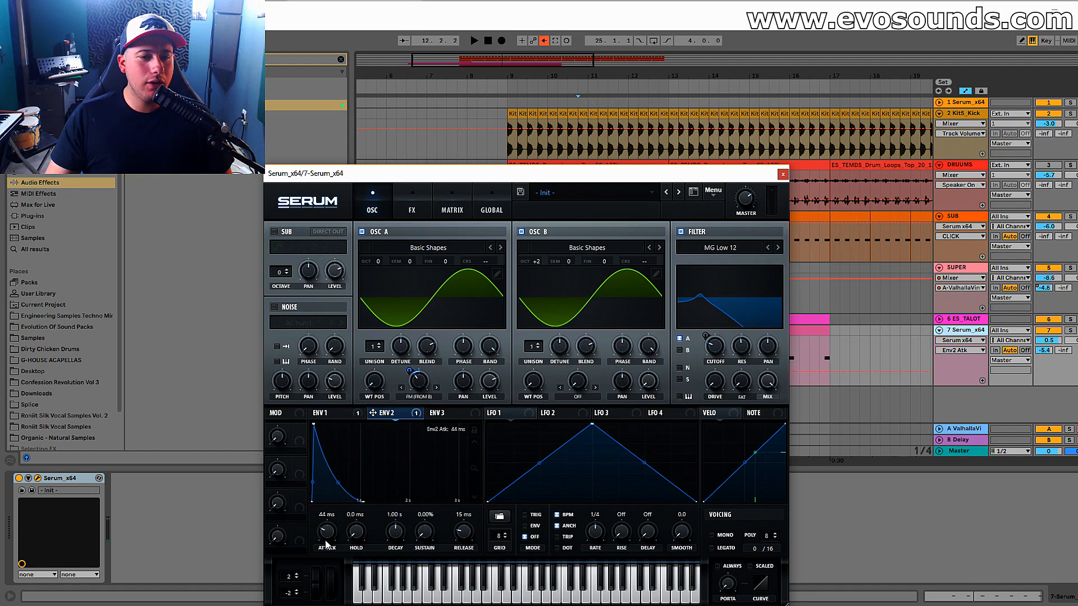
pyautogui.moveTo(322, 542); pyautogui.dragTo(322, 541)
pyautogui.press('space')
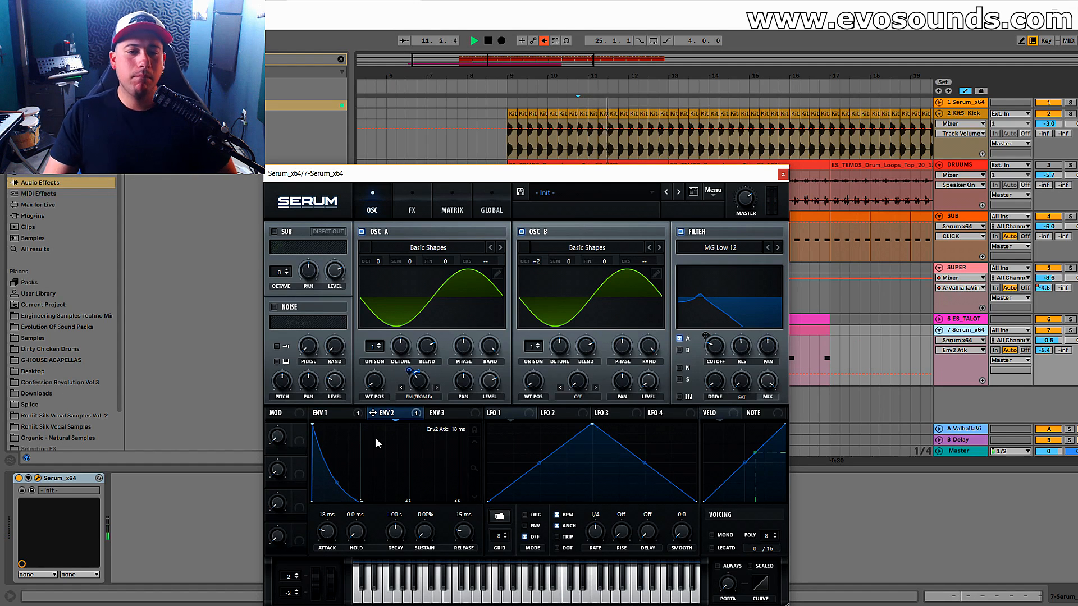
pyautogui.click(338, 414)
pyautogui.moveTo(703, 340)
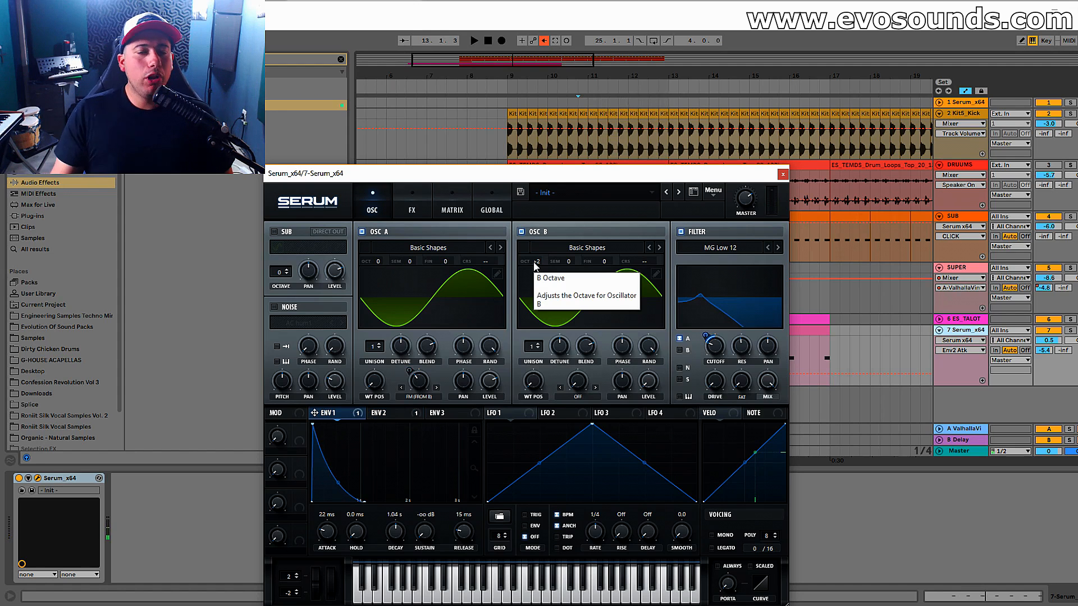
# Try oscillator B at octave +1, auditioning the bass in the mix and soloed.
pyautogui.moveTo(535, 266); pyautogui.dragTo(527, 268)
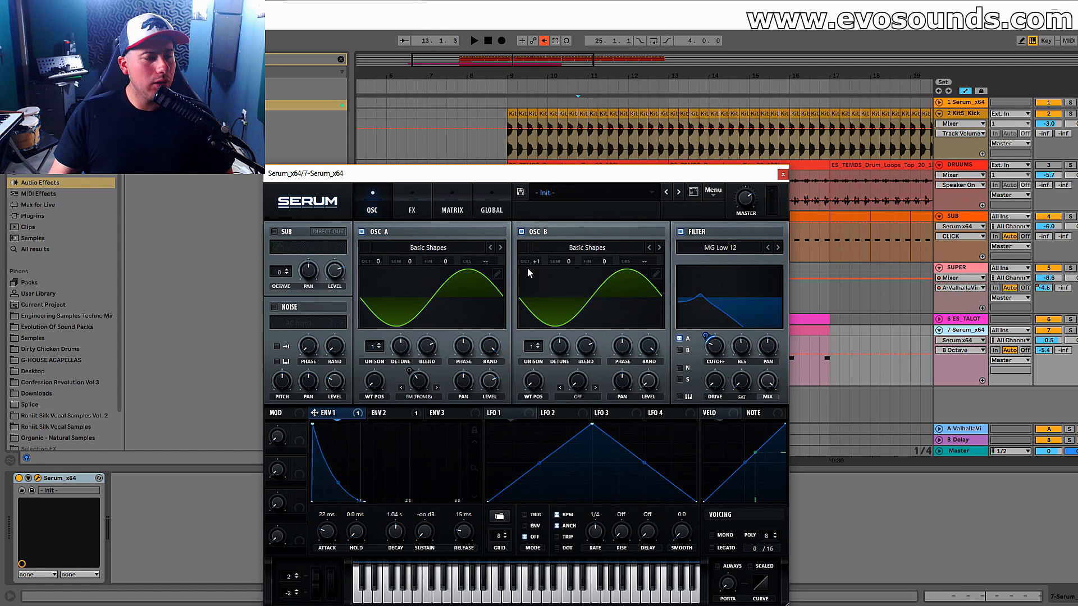
pyautogui.press('space')
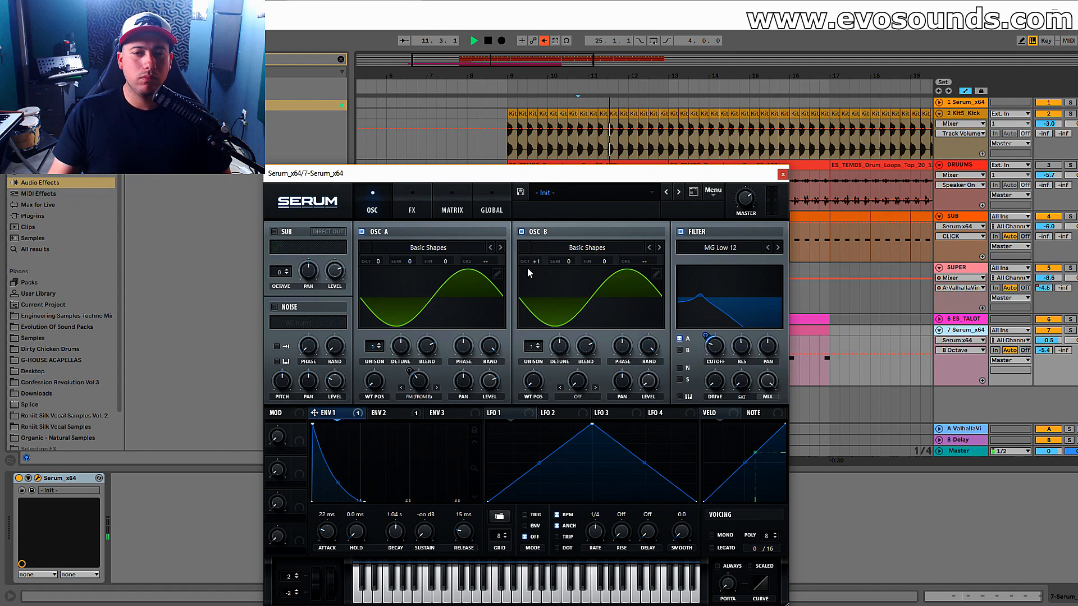
pyautogui.click(1070, 331)
pyautogui.press('space')
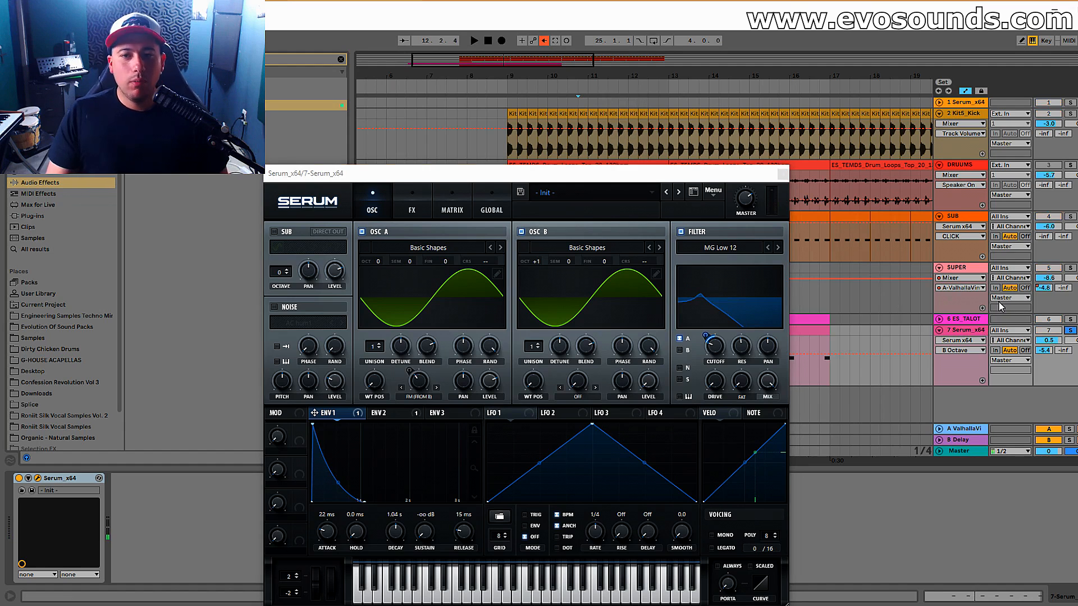
# Try oscillator B at octave +3, auditioning the bass soloed and in the mix.
pyautogui.moveTo(535, 261); pyautogui.dragTo(550, 242)
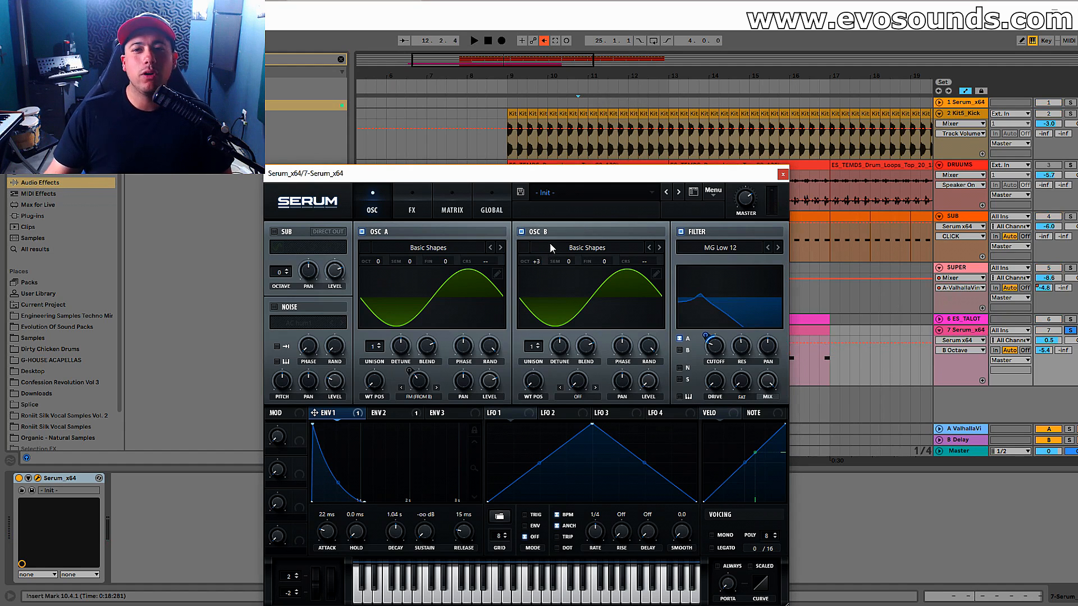
pyautogui.press('space')
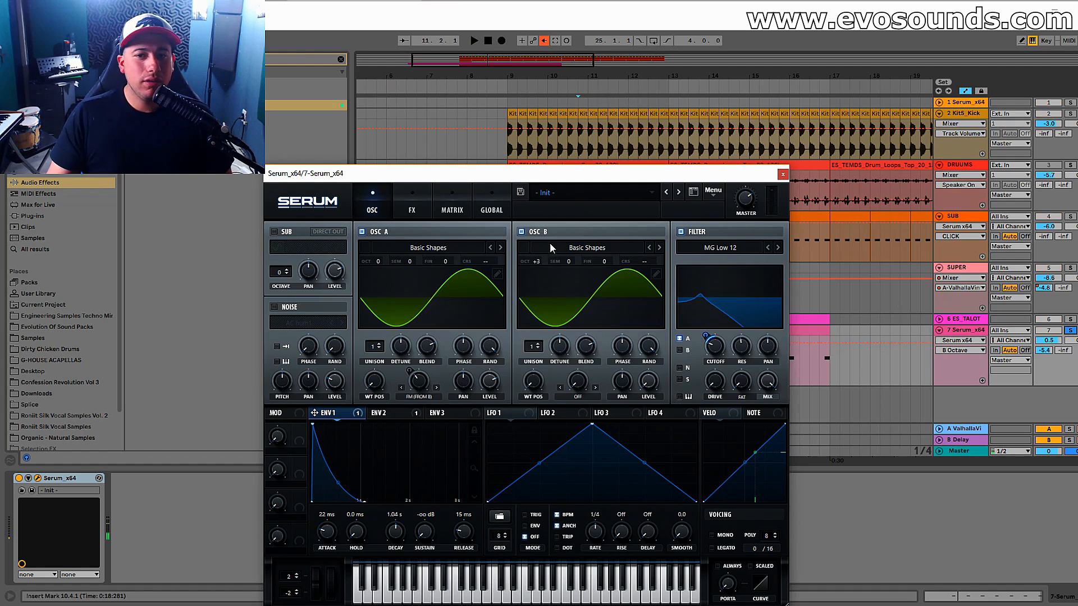
pyautogui.press('space')
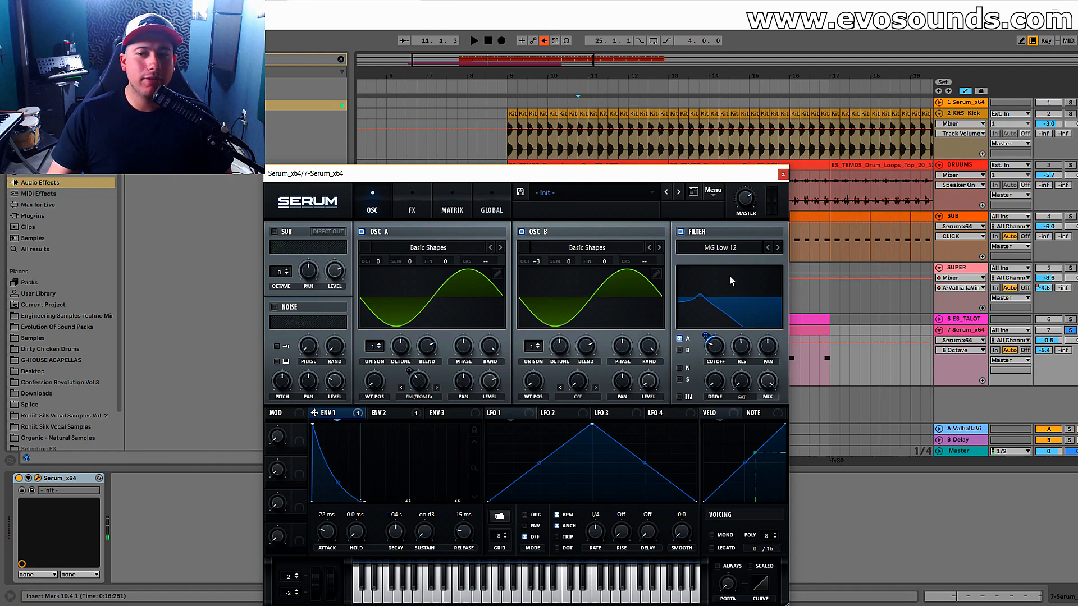
pyautogui.click(1069, 330)
pyautogui.press('space')
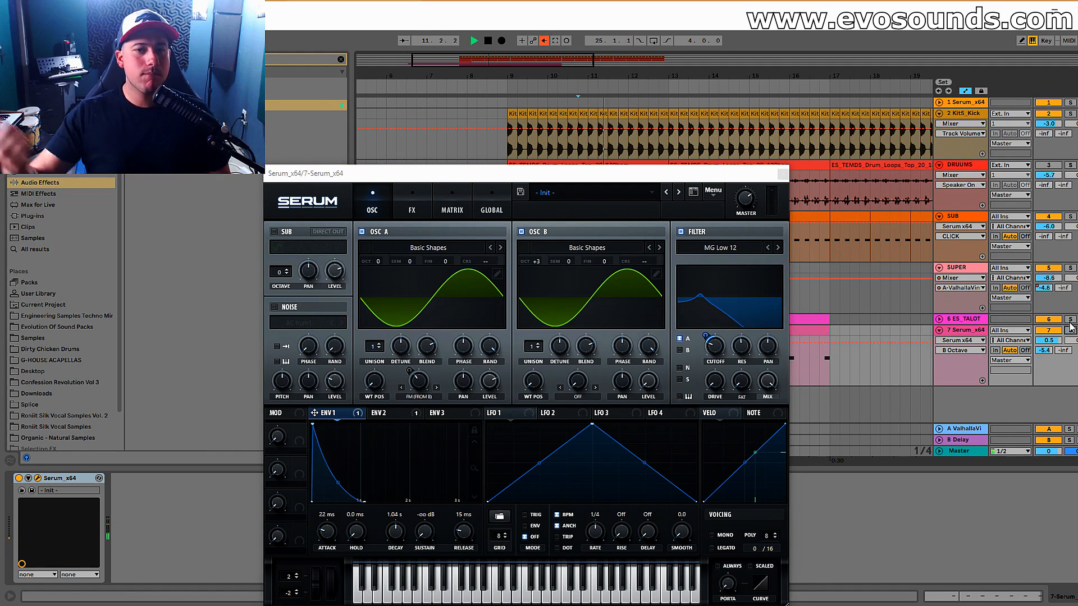
pyautogui.press('space')
# Set oscillator B's octave back to +2 and audition the bass.
pyautogui.moveTo(536, 259); pyautogui.dragTo(534, 266)
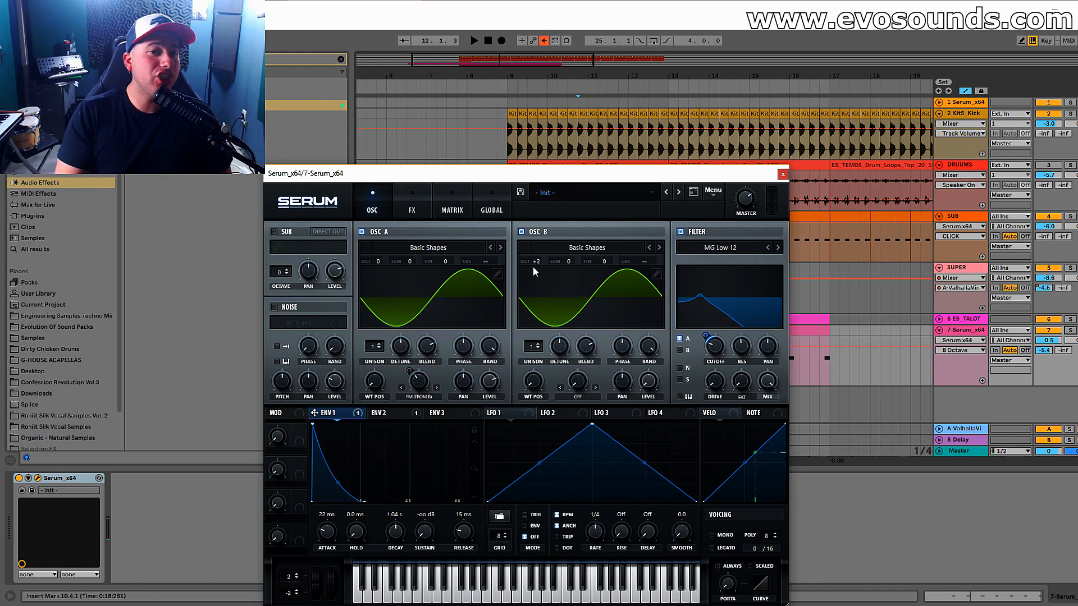
pyautogui.press('space')
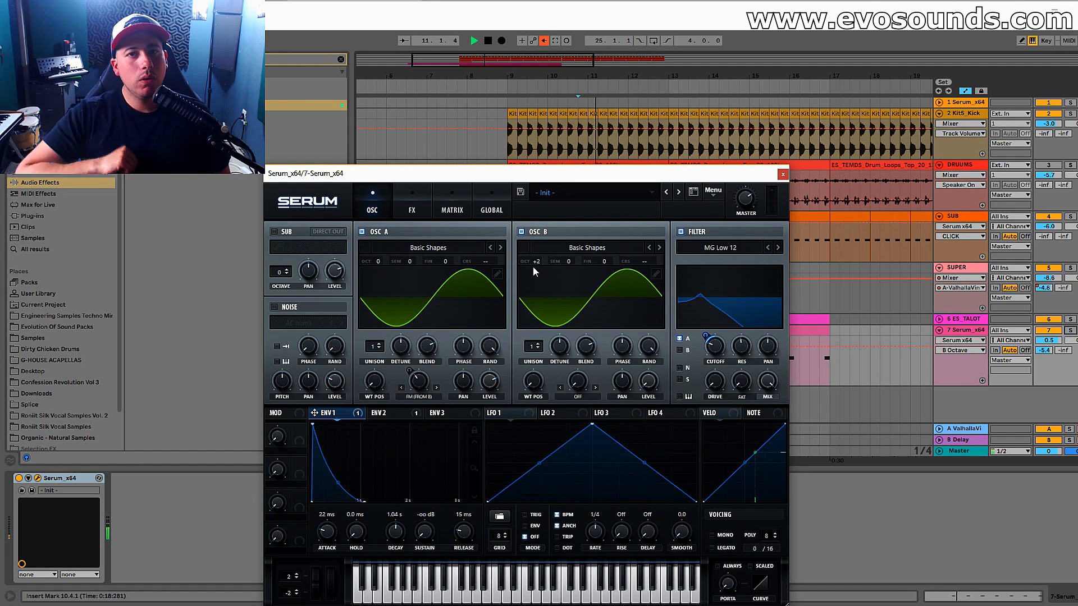
pyautogui.press('space')
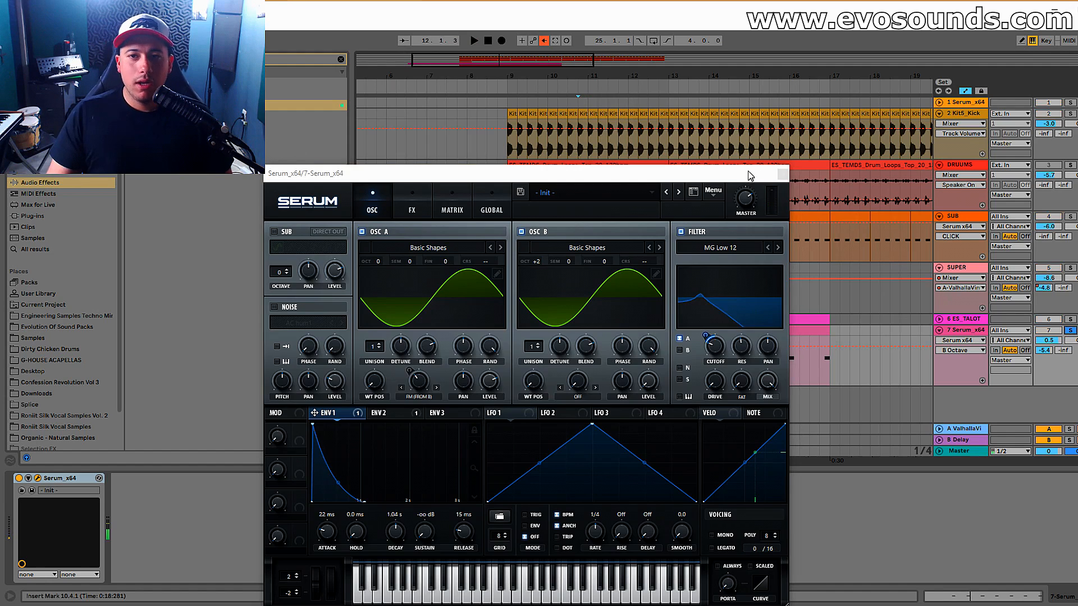
# Close the Serum window and add an EQ Eight after Serum on track 7.
pyautogui.click(782, 174)
pyautogui.click(341, 59)
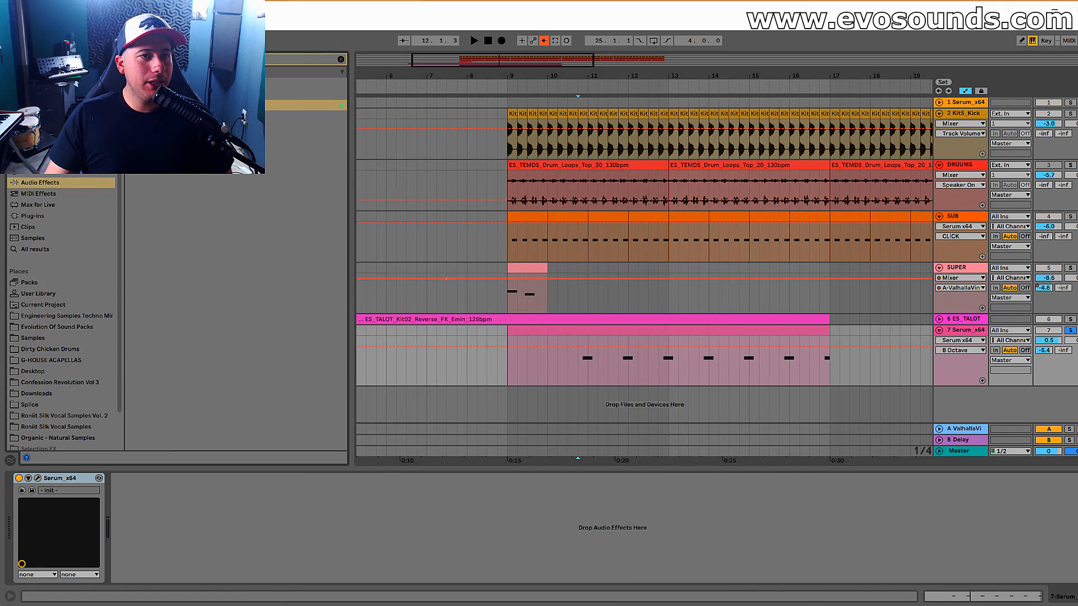
pyautogui.moveTo(225, 106); pyautogui.dragTo(844, 295)
pyautogui.moveTo(947, 332); pyautogui.dragTo(948, 333)
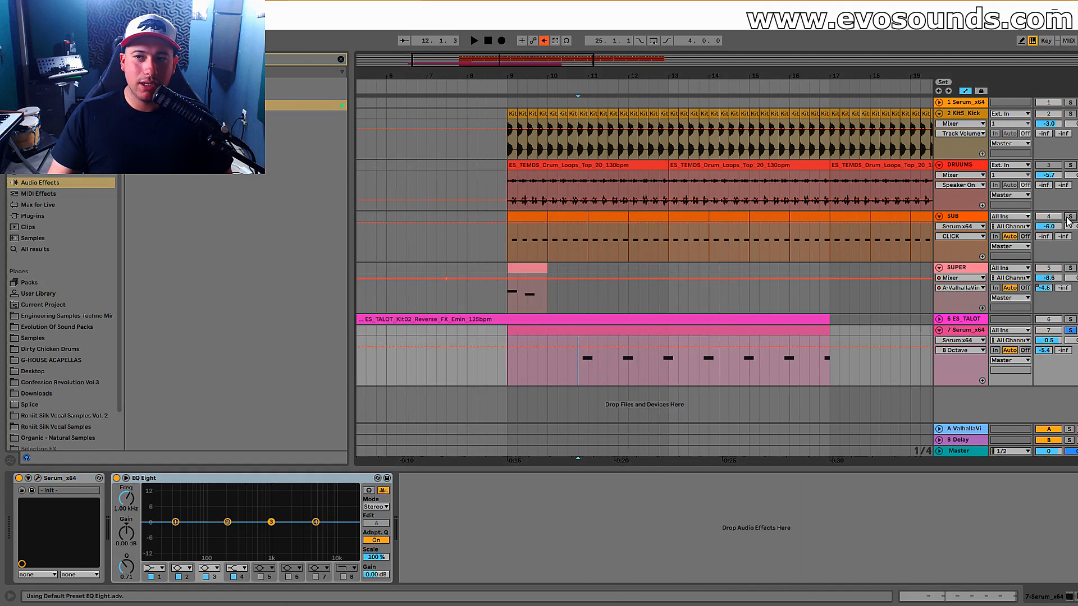
# Solo the SUB track and play its first clip from bar 9 to hear the low end.
pyautogui.click(705, 234)
pyautogui.click(535, 216)
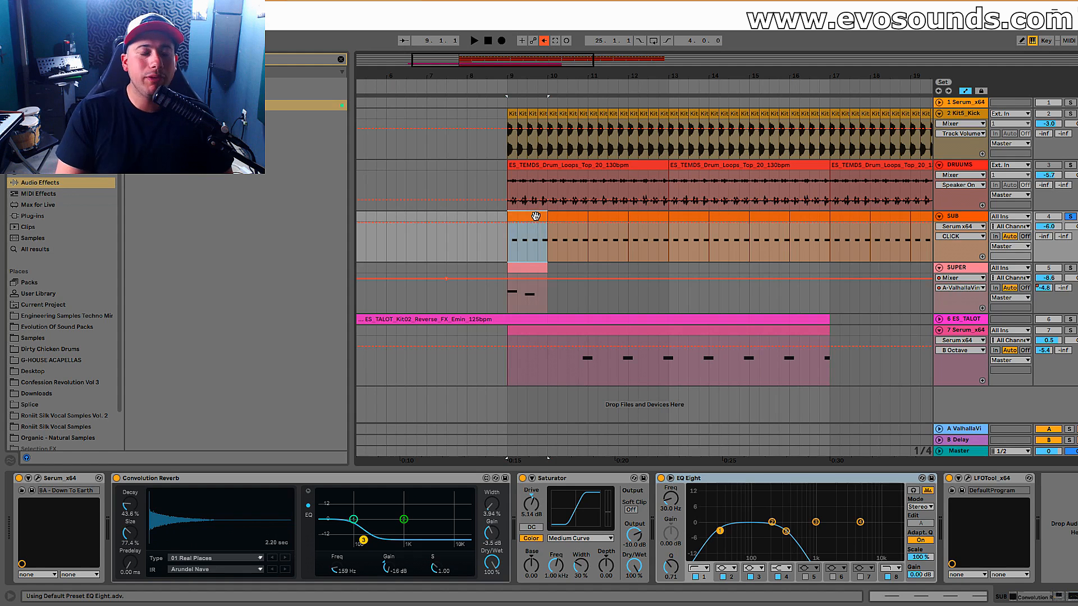
pyautogui.press('space')
pyautogui.press('space')
# Turn band 2 of the Serum track's EQ Eight into a low cut at 211 Hz with Q 0.72 during playback.
pyautogui.click(582, 368)
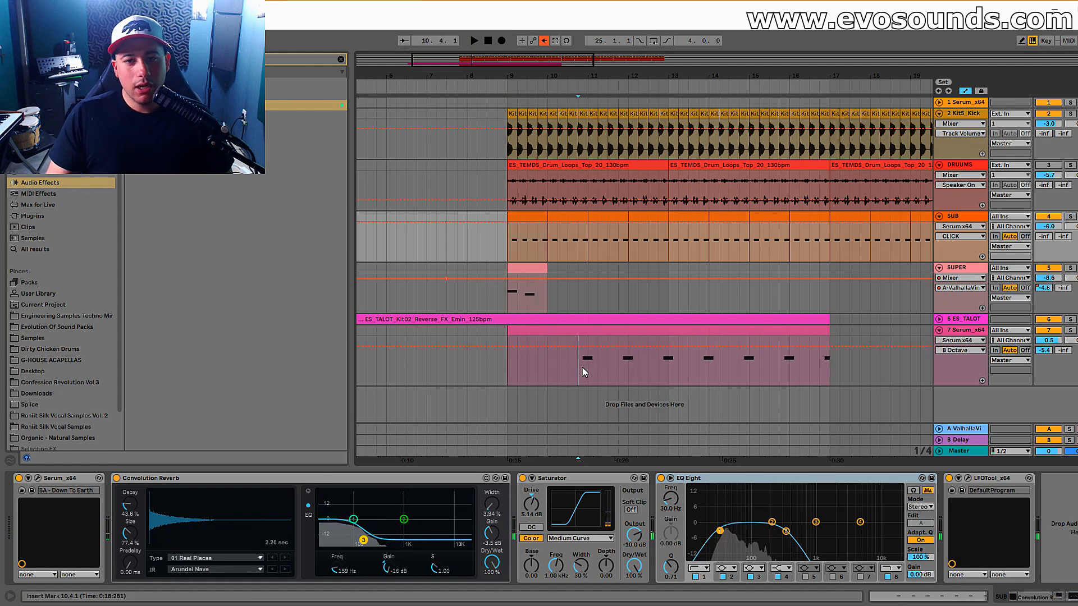
pyautogui.moveTo(227, 522); pyautogui.dragTo(225, 522)
pyautogui.click(182, 566)
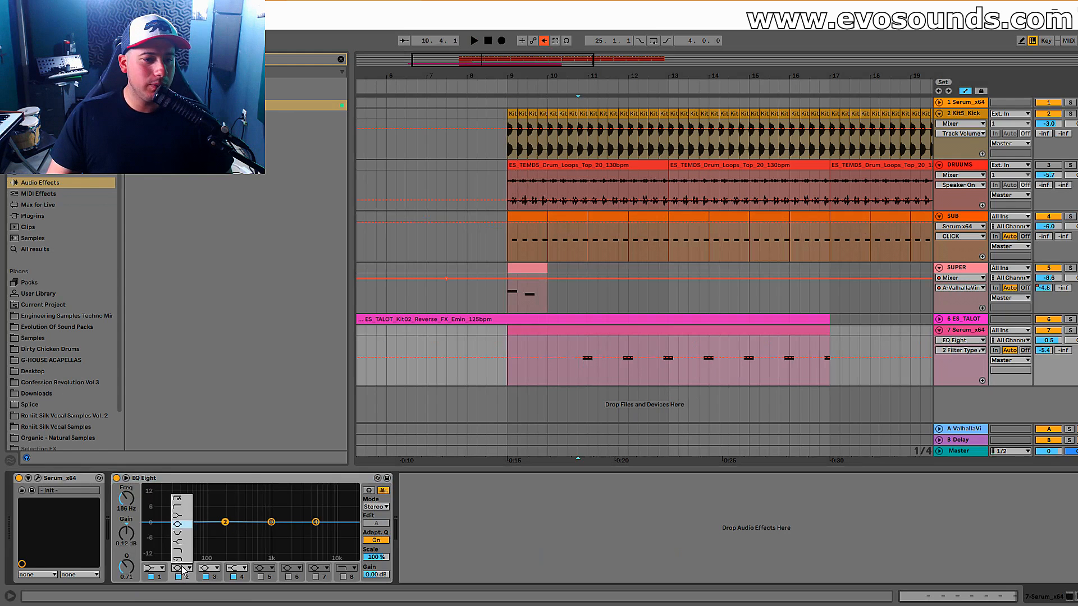
pyautogui.click(180, 509)
pyautogui.press('space')
pyautogui.moveTo(224, 531); pyautogui.dragTo(230, 535)
pyautogui.press('space')
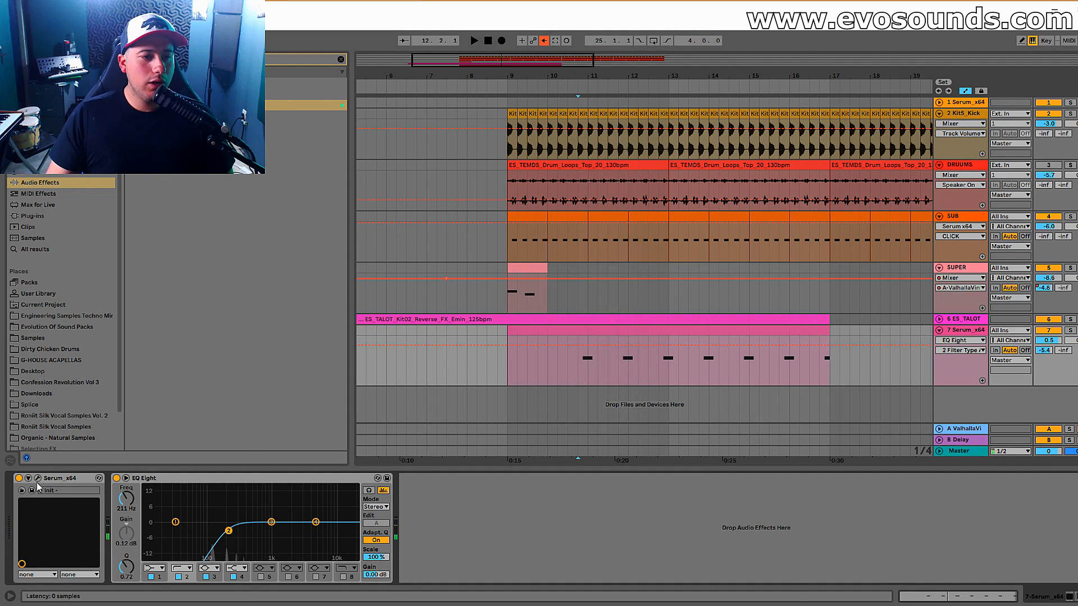
pyautogui.click(38, 479)
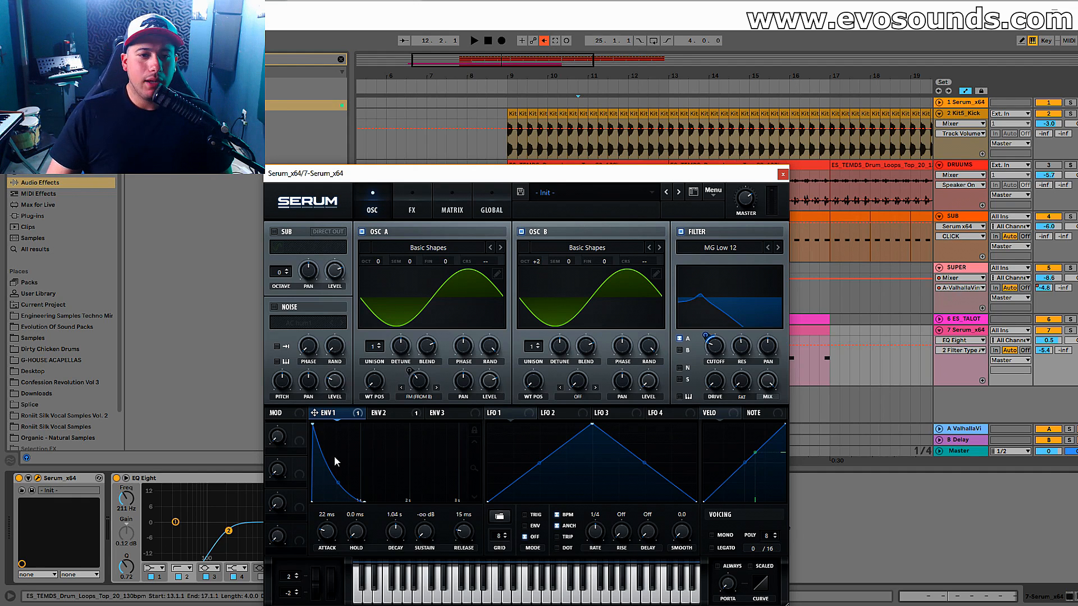
pyautogui.click(783, 174)
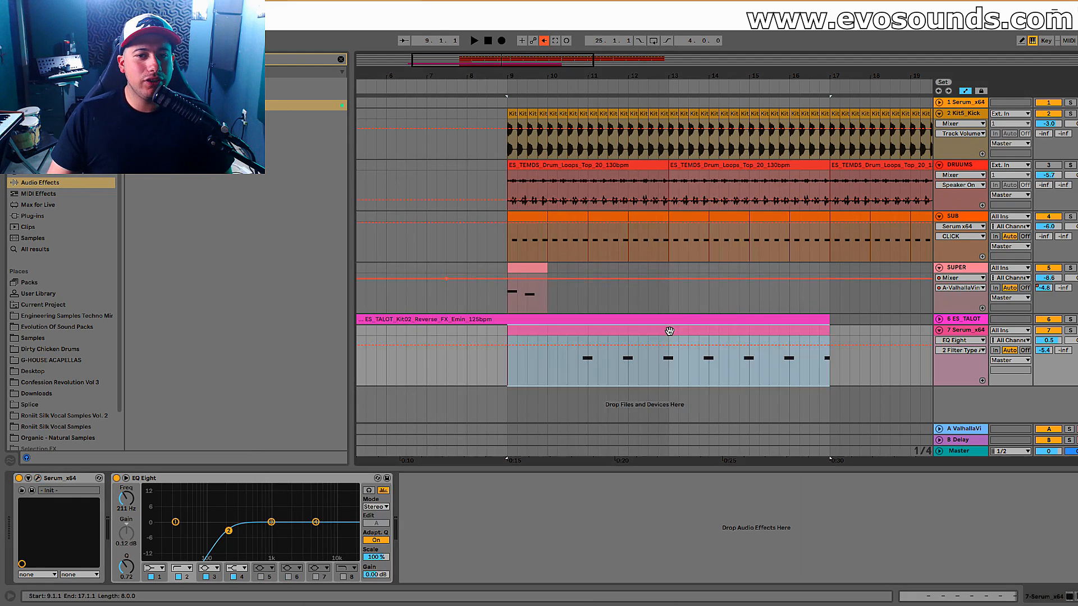
# Replace the short notes in the Serum clip with one-bar E0 notes starting at clip bars 3, 5 and 7.
pyautogui.click(668, 330)
pyautogui.moveTo(499, 466); pyautogui.dragTo(536, 271)
pyautogui.click(408, 486)
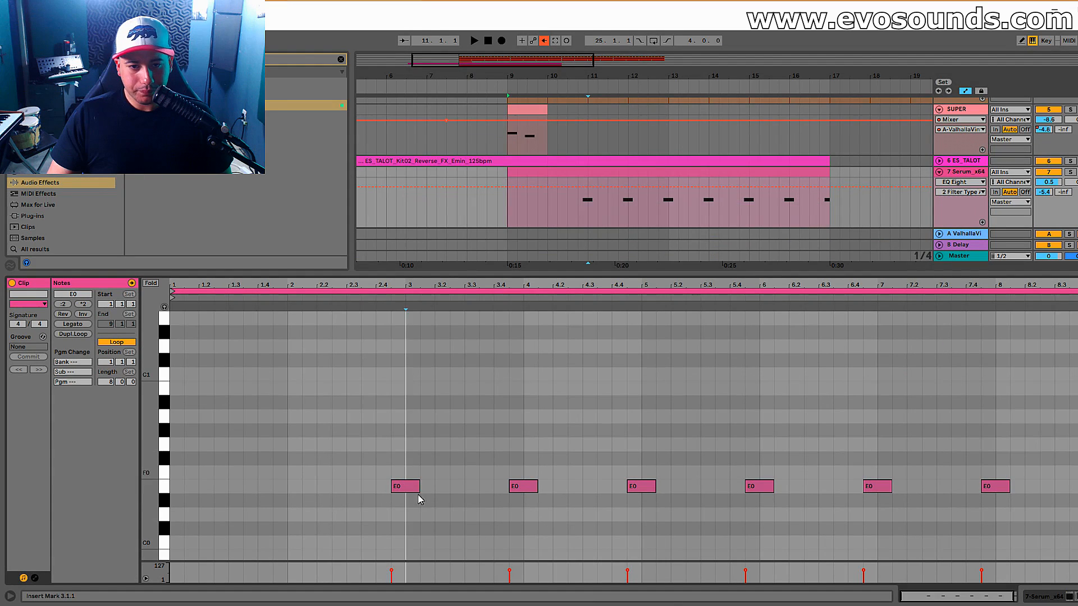
pyautogui.moveTo(419, 488); pyautogui.dragTo(671, 485)
pyautogui.hotkey('ctrl', 'u')
pyautogui.hotkey('ctrl', 'd')
pyautogui.hotkey('ctrl', 'd')
pyautogui.moveTo(782, 484); pyautogui.dragTo(905, 486)
# Solo the Serum track, set the playback start at bar 11 and show the track's devices.
pyautogui.click(1070, 172)
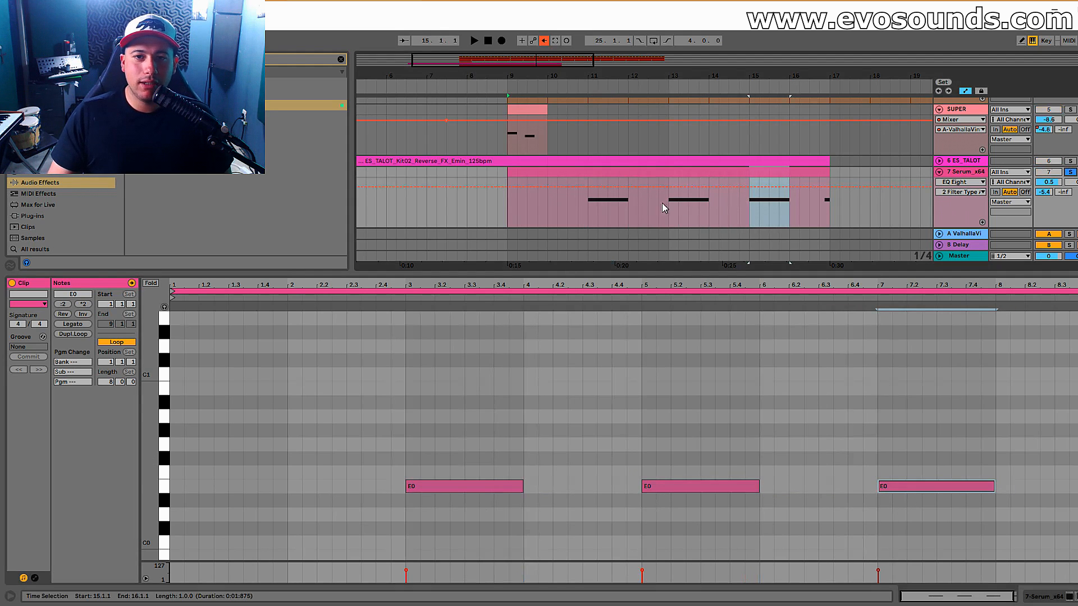
pyautogui.click(594, 212)
pyautogui.click(954, 178)
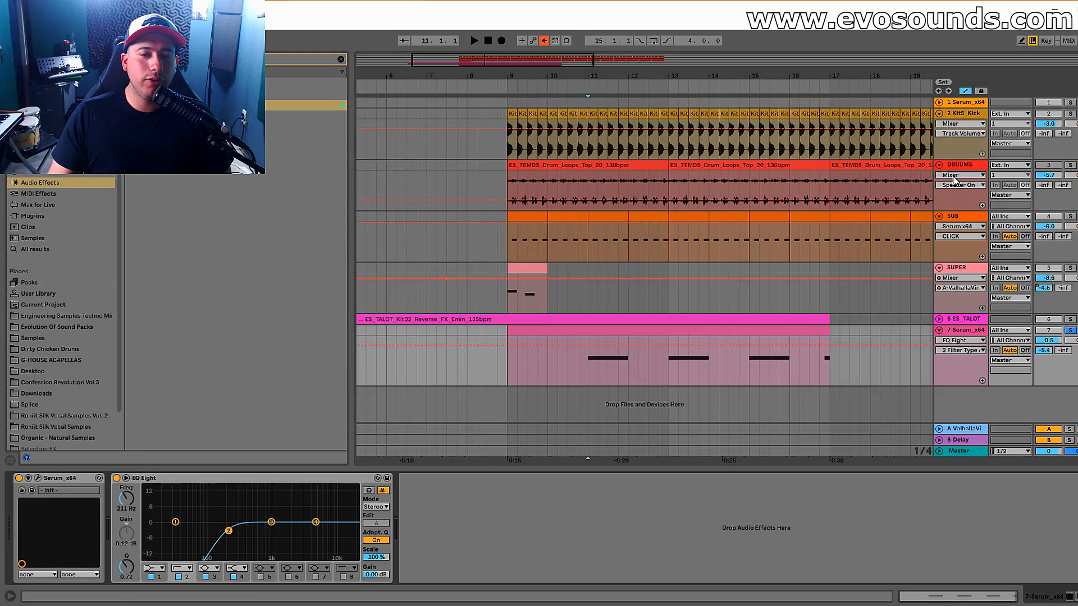
# Open the Serum track's synth, set Env 1's decay to 2.08 s and play the track.
pyautogui.click(38, 478)
pyautogui.moveTo(394, 536); pyautogui.dragTo(397, 530)
pyautogui.press('space')
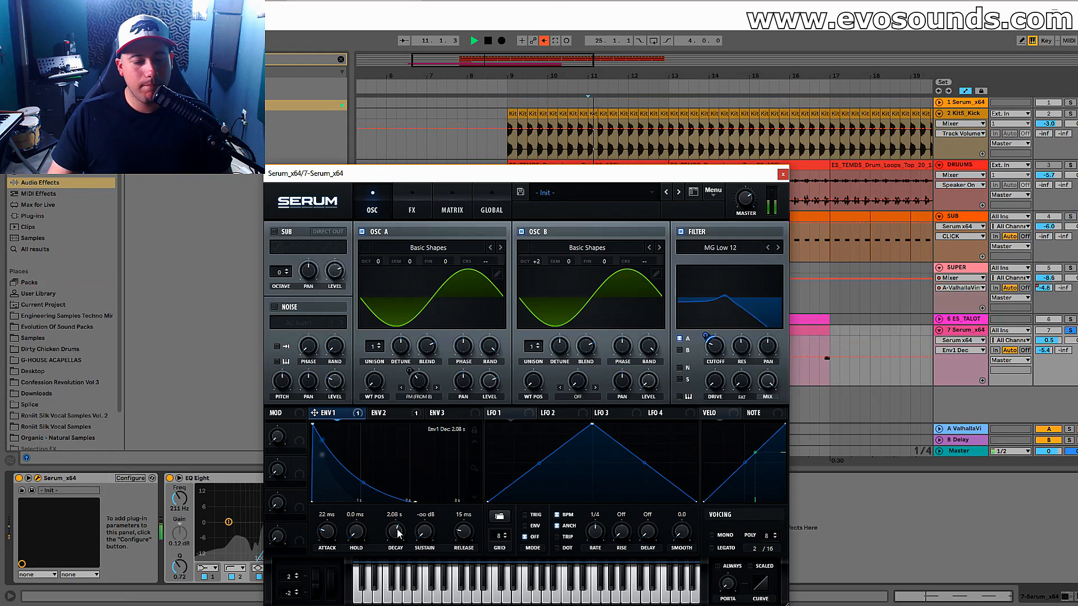
# Set Env 2's decay to 2.51 s and its modulation of oscillator A's warp to 26, auditioning the change.
pyautogui.click(381, 413)
pyautogui.moveTo(405, 514); pyautogui.dragTo(406, 513)
pyautogui.press('space')
# Adjust Env 1's modulation of the filter cutoff and set oscillator B's octave to +1.
pyautogui.press('space')
pyautogui.moveTo(417, 373); pyautogui.dragTo(417, 369)
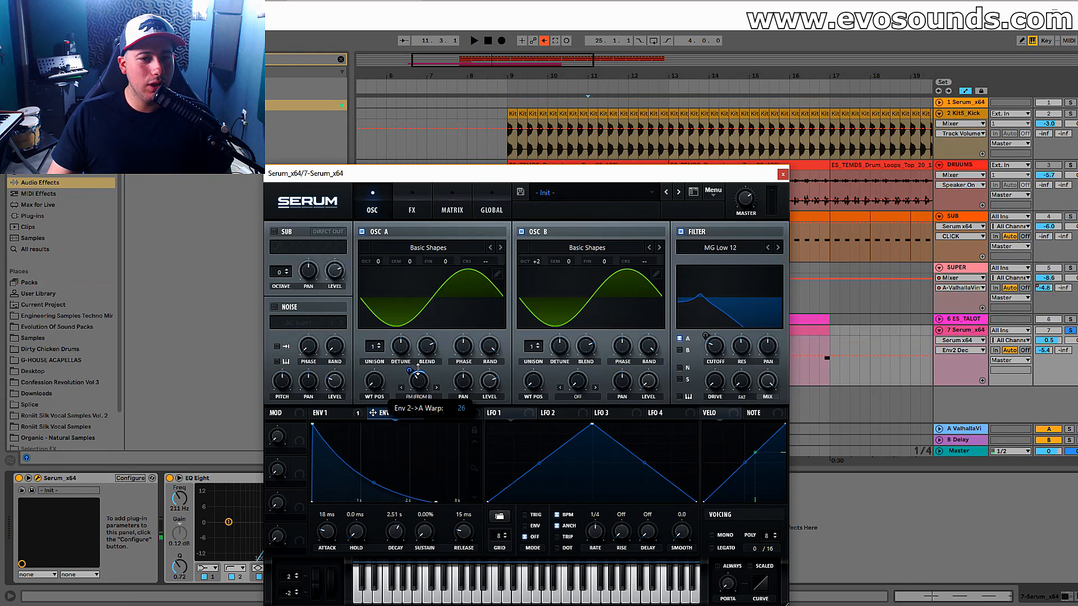
pyautogui.press('space')
pyautogui.press('space')
pyautogui.moveTo(355, 414); pyautogui.dragTo(712, 339)
pyautogui.press('space')
pyautogui.moveTo(536, 261); pyautogui.dragTo(534, 271)
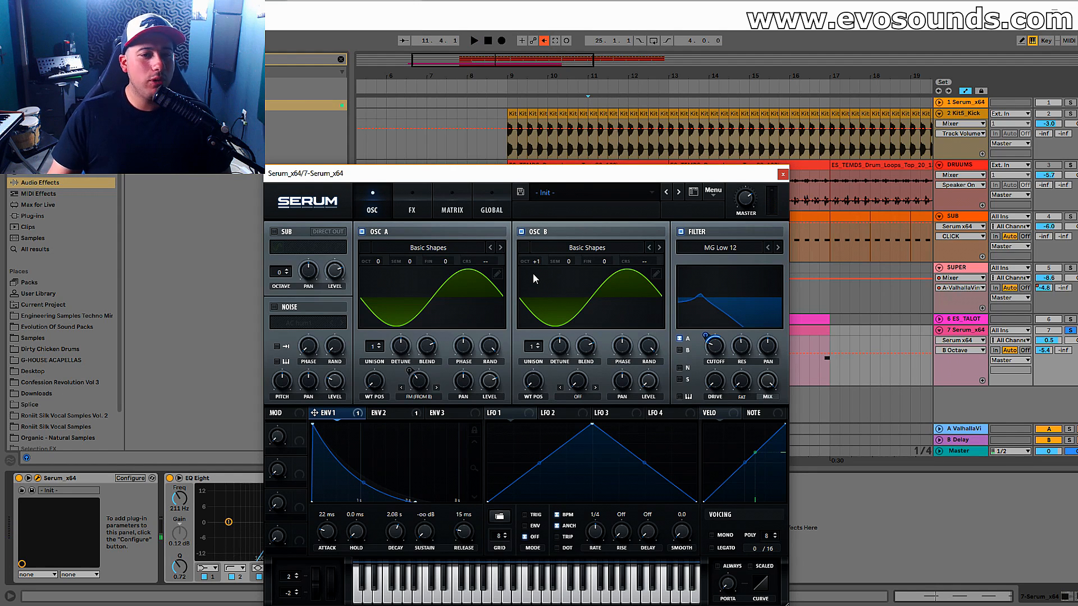
# Set the EQ Eight low cut to 95.8 Hz with Q 0.66 and raise Serum's filter resonance.
pyautogui.moveTo(359, 178); pyautogui.dragTo(504, 186)
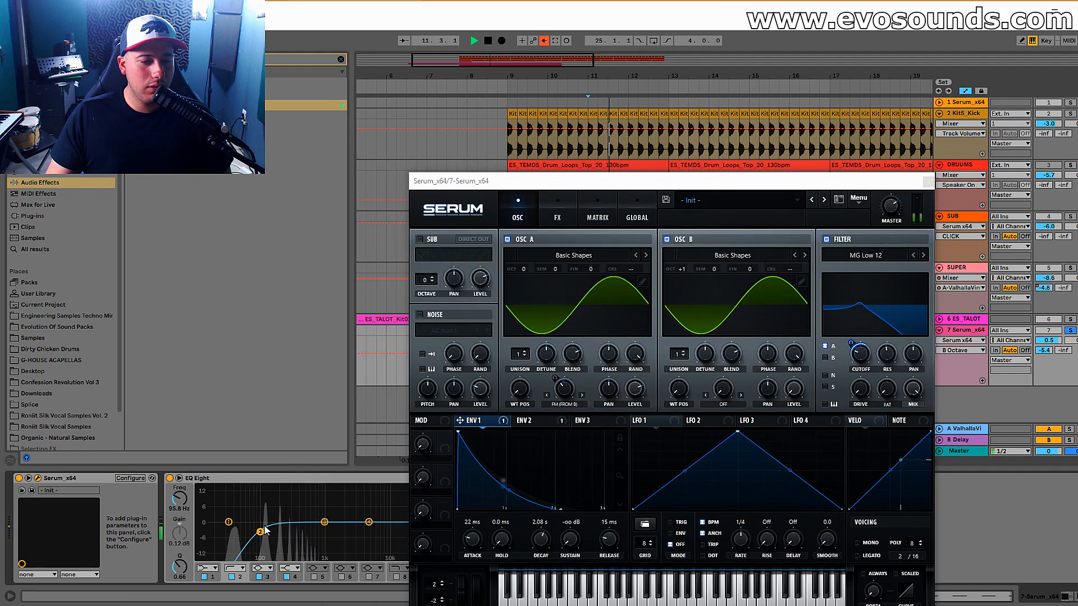
pyautogui.moveTo(886, 355); pyautogui.dragTo(889, 344)
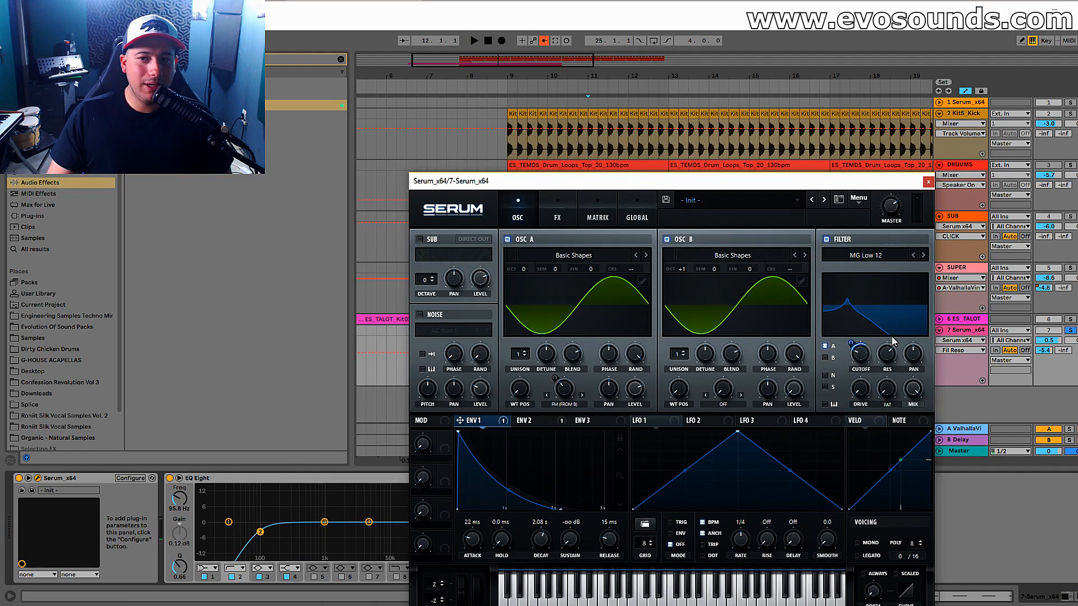
pyautogui.press('space')
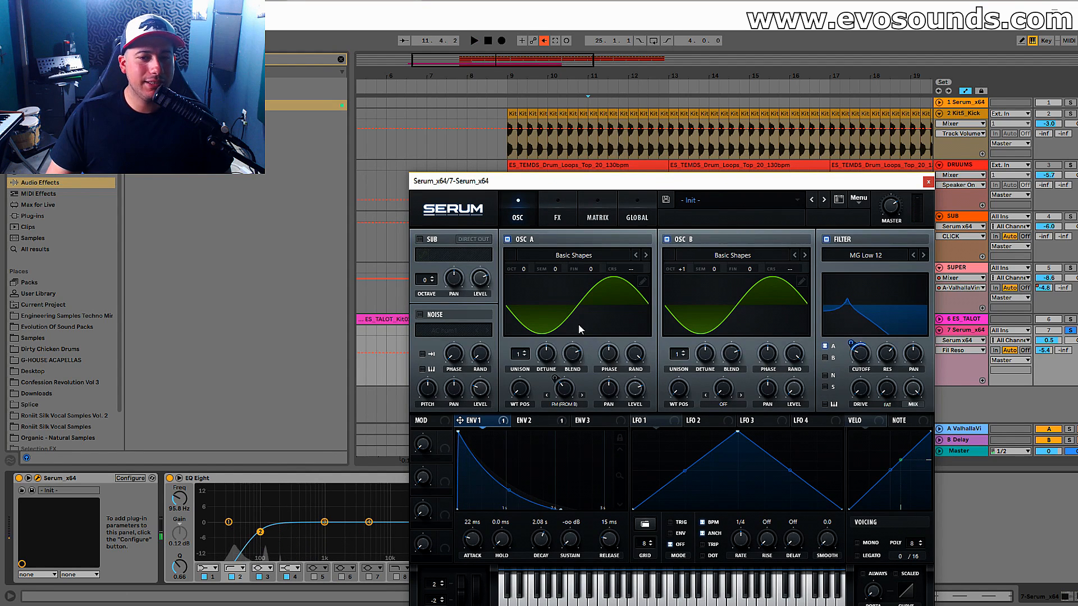
# Try oscillator B's octave at +2 and audition the bass.
pyautogui.moveTo(682, 268)
pyautogui.mouseDown()
pyautogui.moveTo(676, 278)
pyautogui.moveTo(685, 264)
pyautogui.mouseUp()
pyautogui.press('space')
# Try a 1.00 s attack on Env 2 and unsolo the Serum track to hear it in the full mix.
pyautogui.press('space')
pyautogui.moveTo(473, 542); pyautogui.dragTo(486, 516)
pyautogui.click(520, 422)
pyautogui.press('space')
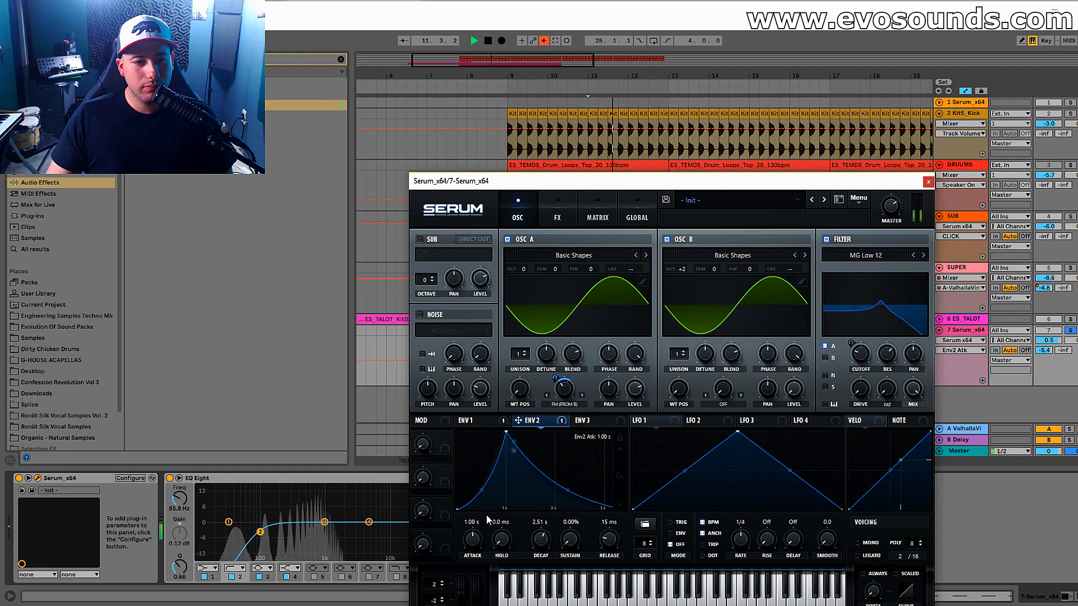
pyautogui.click(1070, 330)
pyautogui.press('space')
pyautogui.press('space')
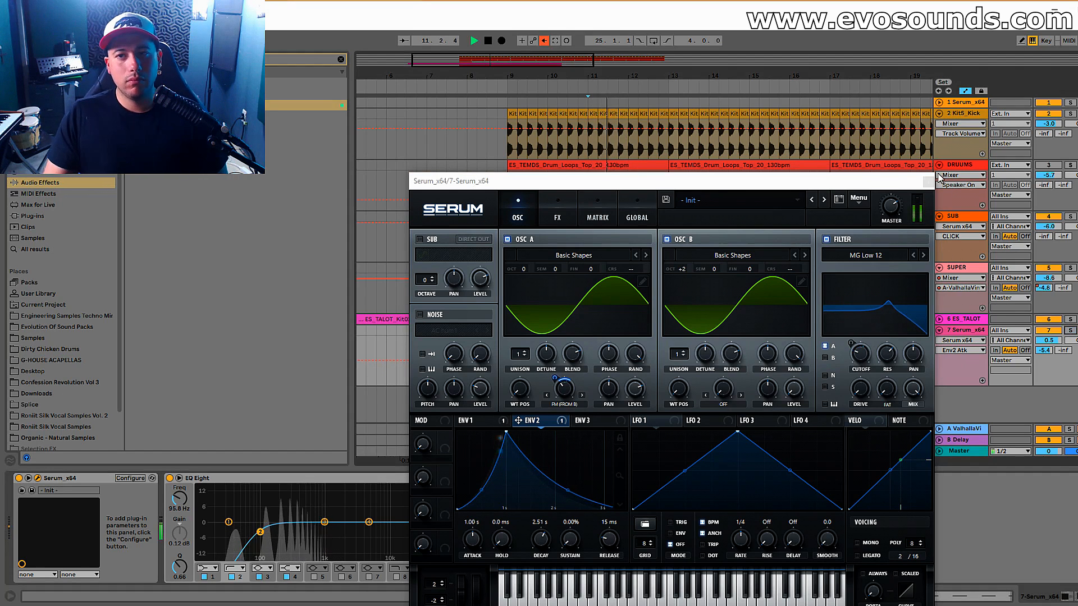
# Shorten the attack to 44 ms on Env 1 and 65 ms on Env 2 while auditioning.
pyautogui.moveTo(473, 535); pyautogui.dragTo(455, 555)
pyautogui.click(476, 421)
pyautogui.press('space')
pyautogui.press('space')
pyautogui.click(530, 421)
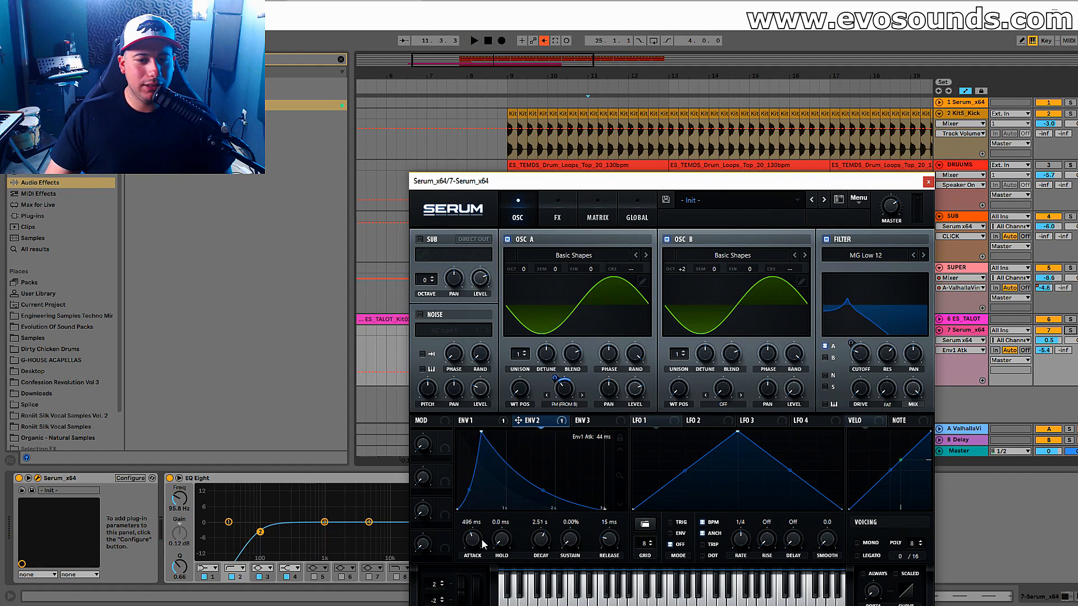
pyautogui.press('space')
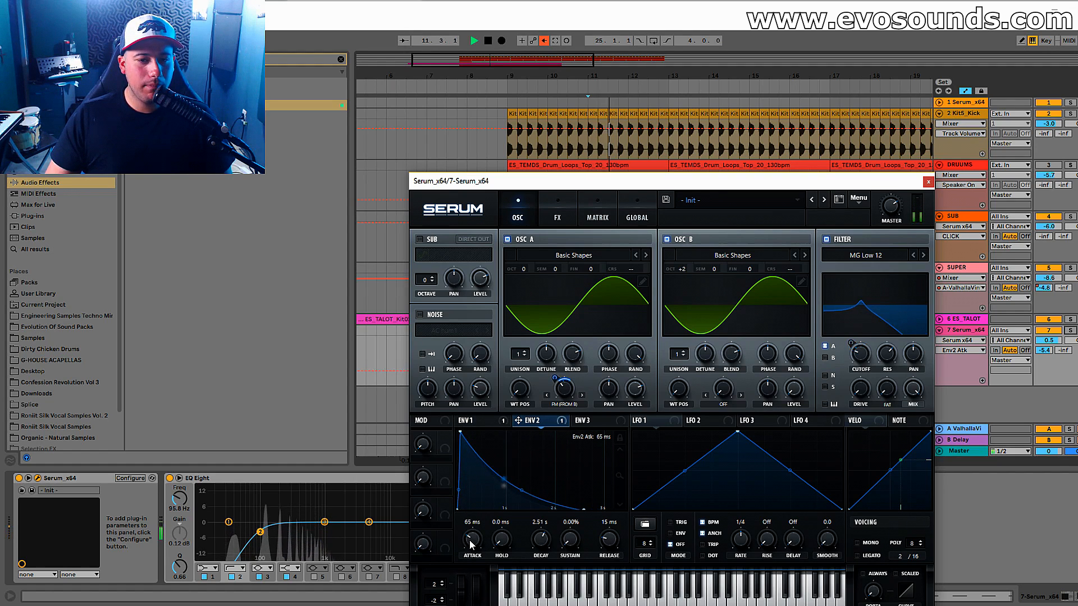
# Set the attack to 6.9 ms on Env 1 and 8.6 ms on Env 2, and play the mix.
pyautogui.click(473, 420)
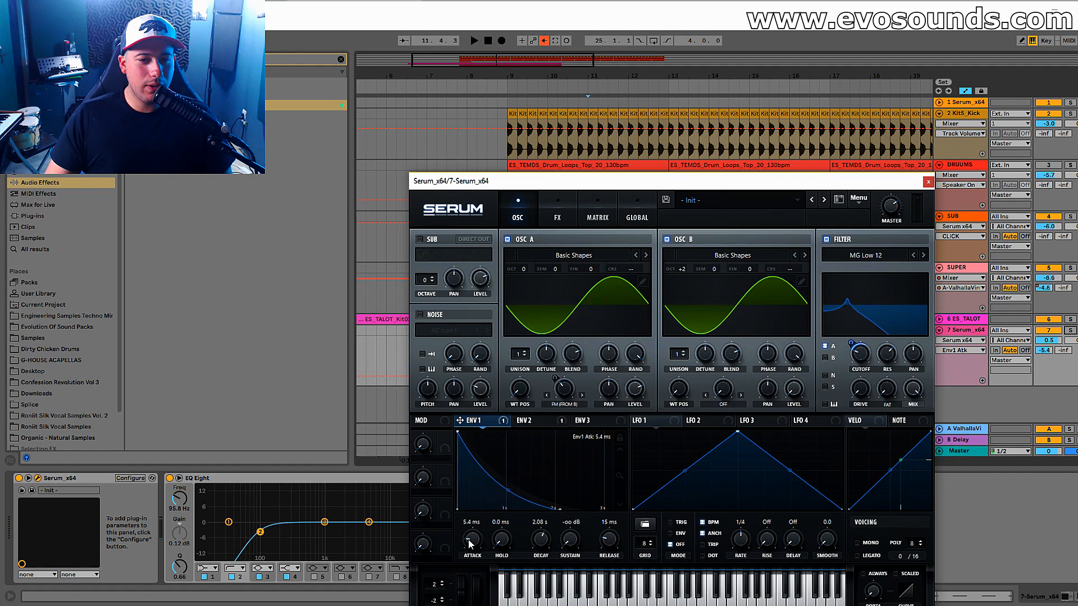
pyautogui.click(528, 420)
pyautogui.moveTo(472, 537); pyautogui.dragTo(470, 542)
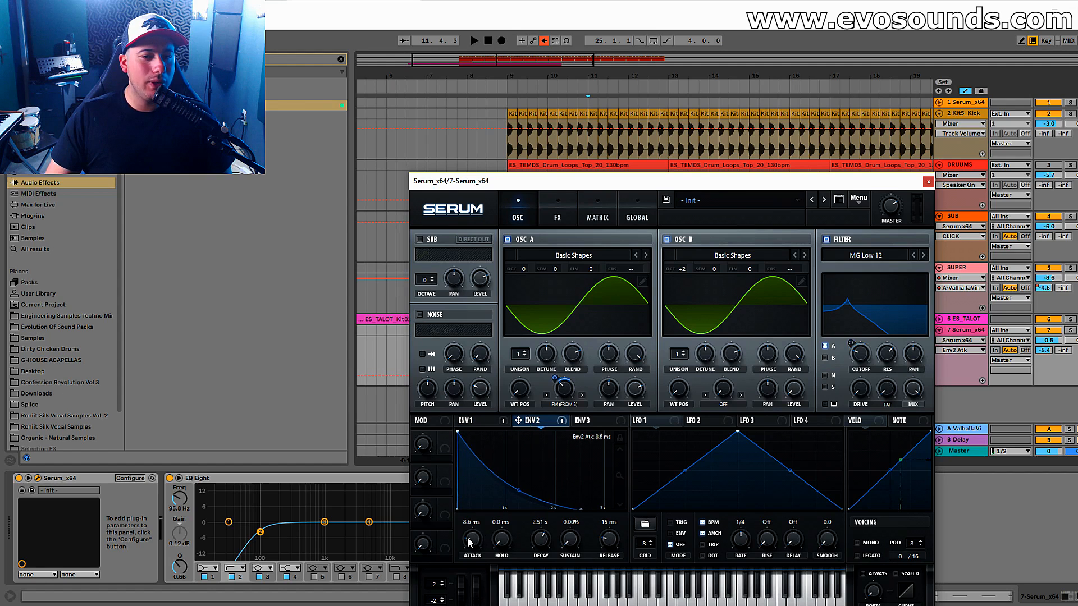
pyautogui.click(490, 420)
pyautogui.press('space')
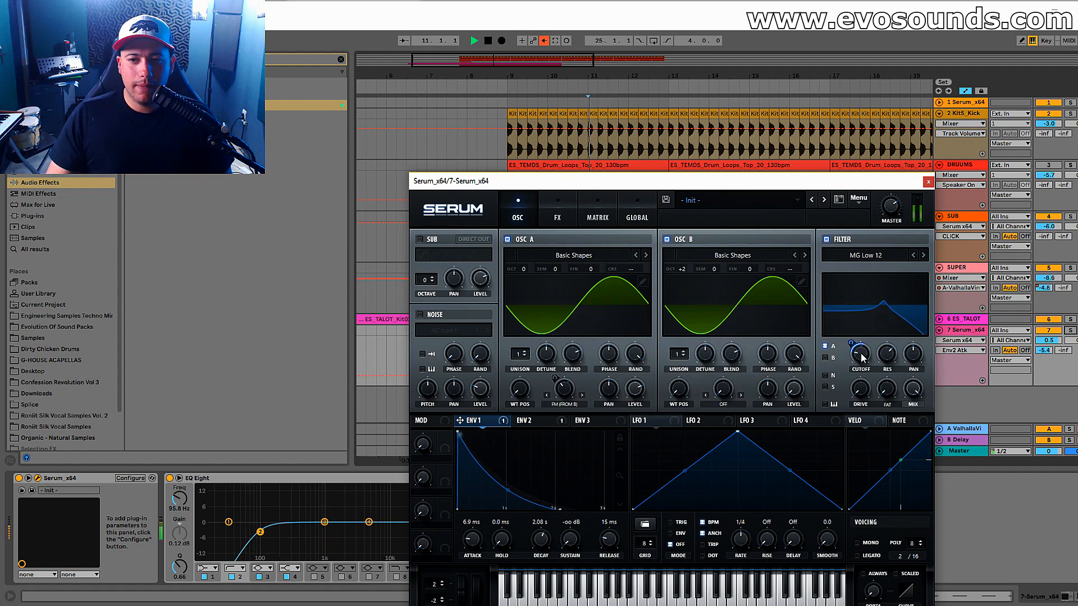
# Solo the Serum track and set oscillator B's octave to +1 during playback.
pyautogui.click(1069, 330)
pyautogui.press('space')
pyautogui.press('space')
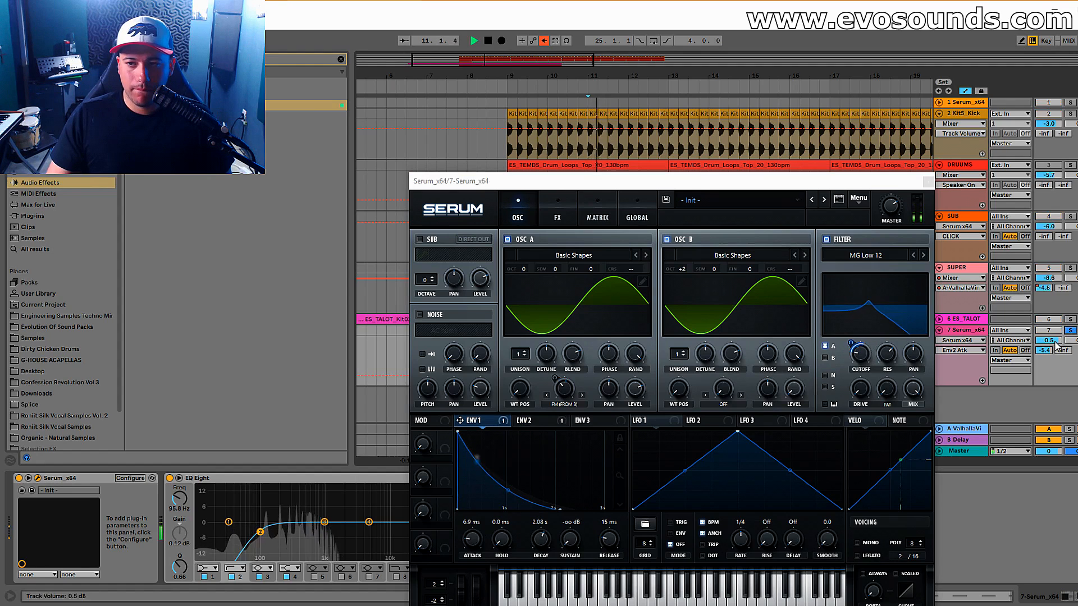
pyautogui.moveTo(680, 269); pyautogui.dragTo(679, 277)
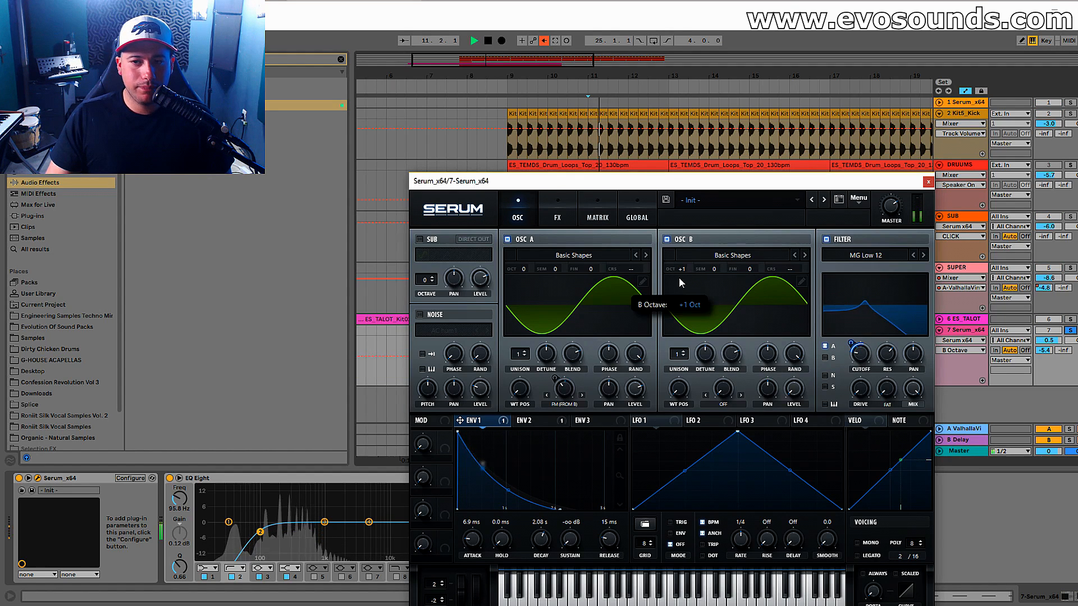
pyautogui.press('space')
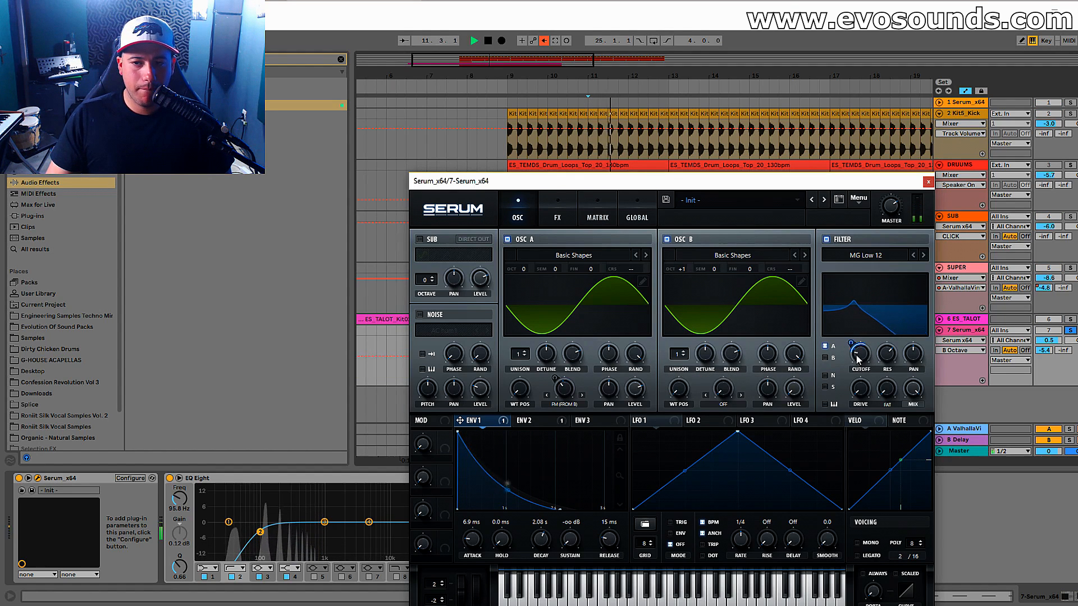
# Lengthen Env 2's decay to 4.50 s and audition the bass.
pyautogui.moveTo(547, 540); pyautogui.dragTo(540, 526)
pyautogui.click(532, 421)
pyautogui.press('space')
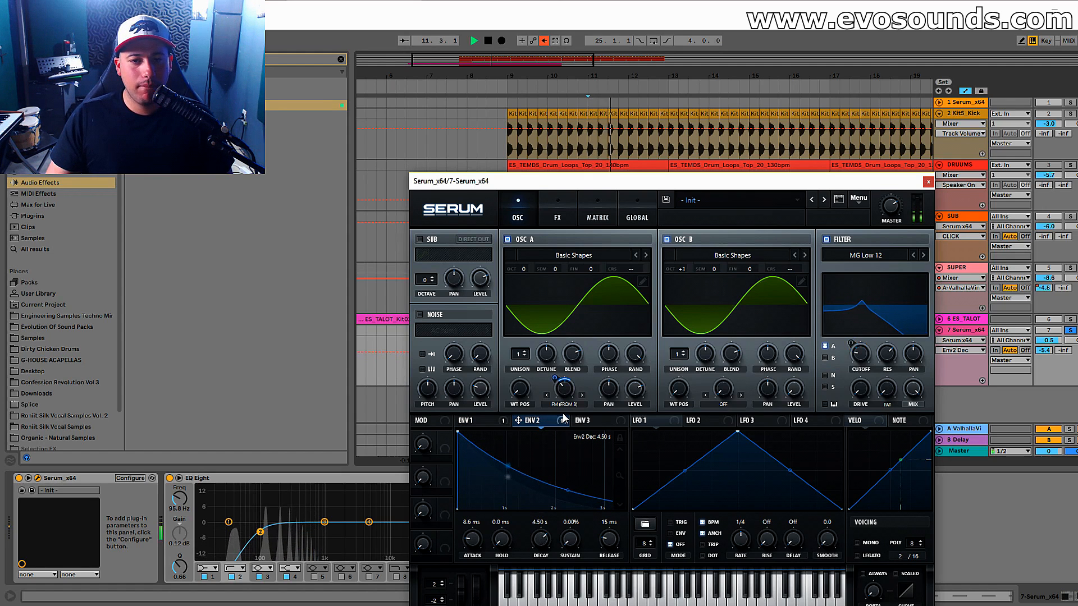
pyautogui.press('space')
# Close Serum, unsolo its track and lower the track volume to -3.8 dB during playback.
pyautogui.click(927, 183)
pyautogui.press('space')
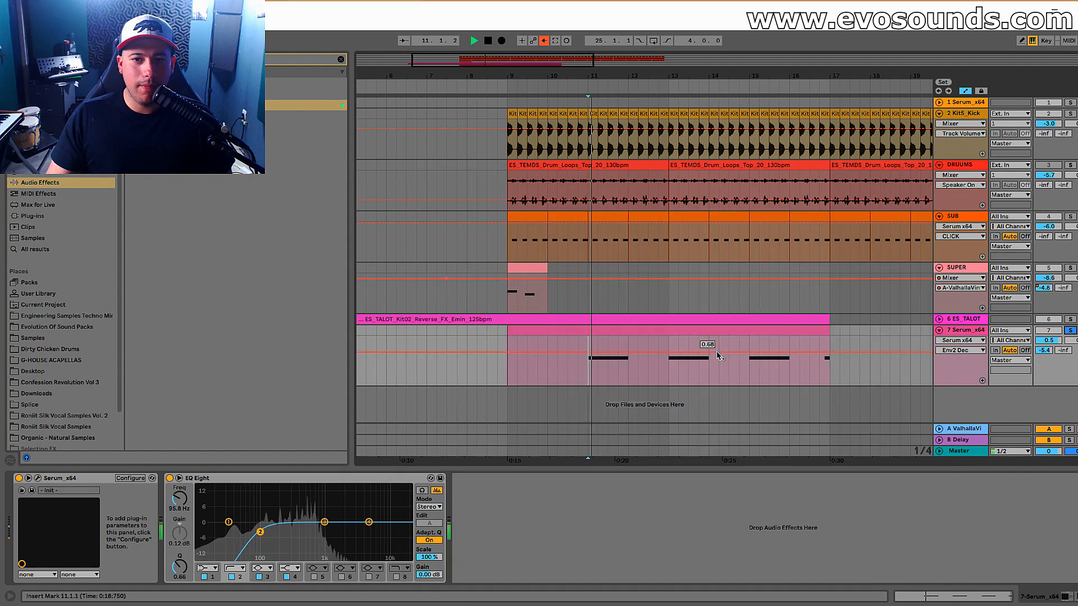
pyautogui.moveTo(1048, 339); pyautogui.dragTo(1061, 344)
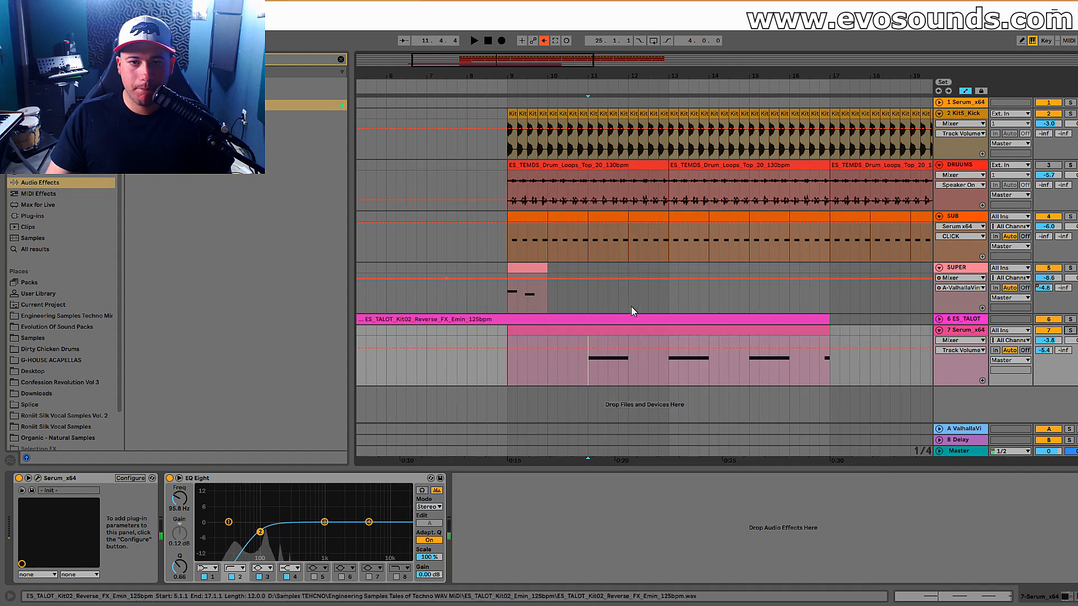
# Play the arrangement with the start marker on the SUB track at 6.3.1 and open the SUB track's Serum.
pyautogui.click(477, 233)
pyautogui.click(408, 229)
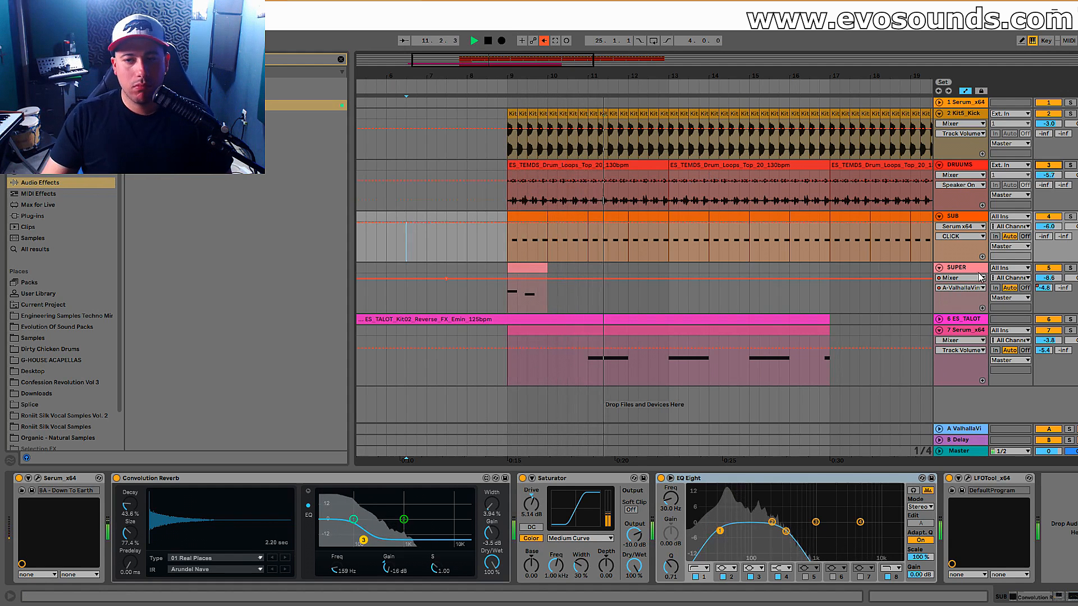
pyautogui.click(63, 484)
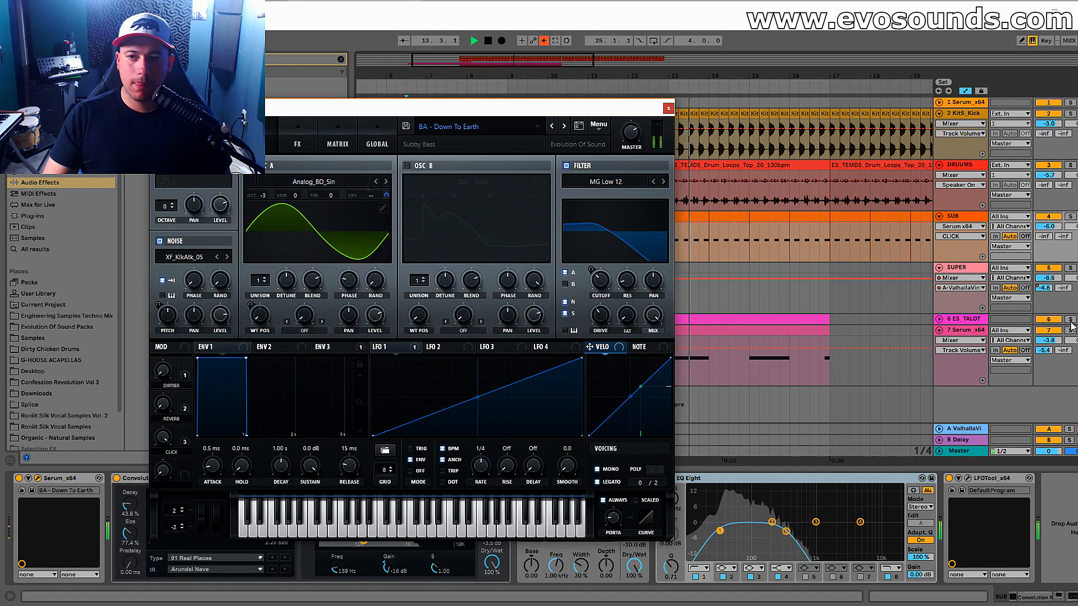
# Lower the bass Serum track to -4.7 dB, solo it and close the SUB track's synth window.
pyautogui.click(1069, 331)
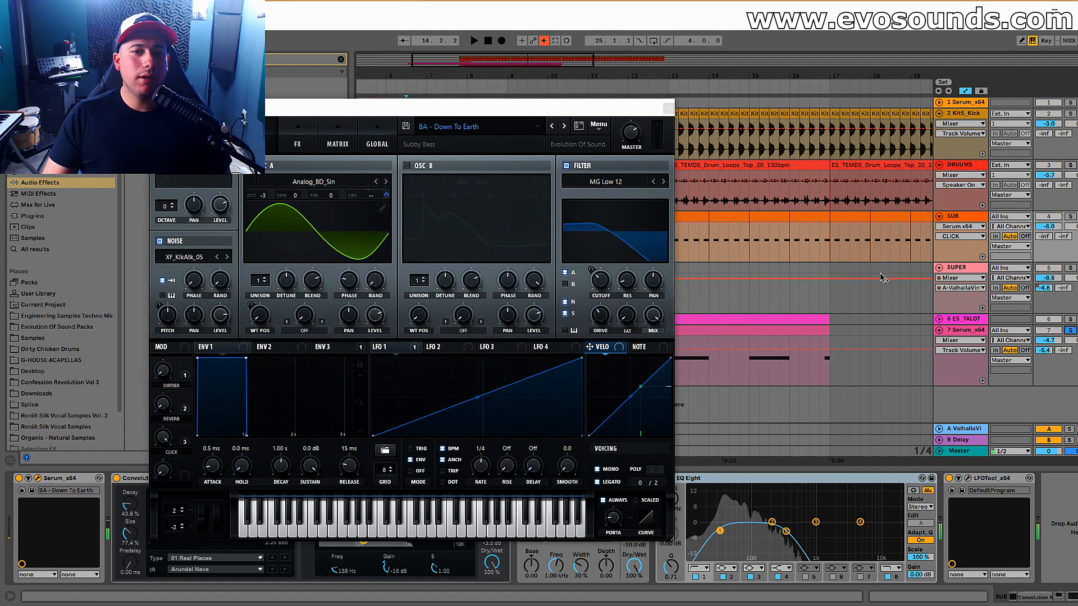
pyautogui.click(668, 108)
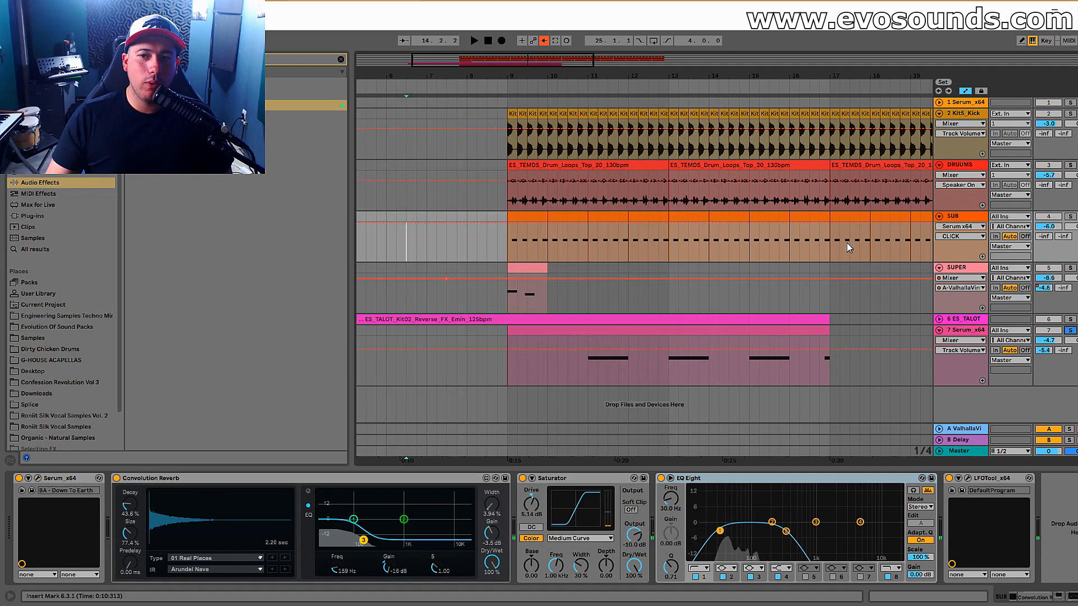
# Reopen the Serum bass synth and load the Digital wavetable Evolution into oscillator A.
pyautogui.click(961, 330)
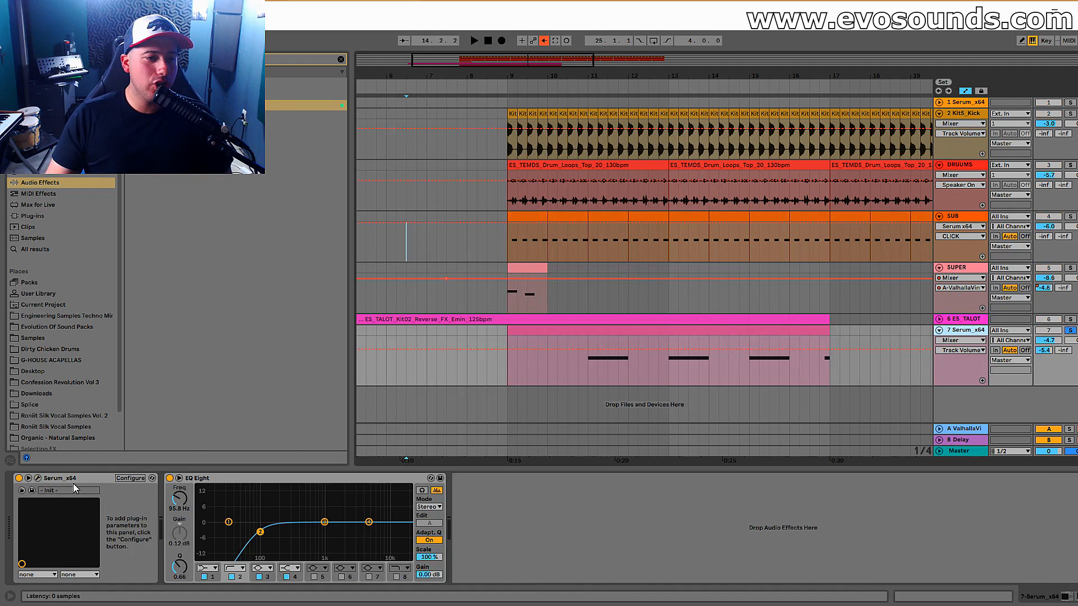
pyautogui.click(38, 477)
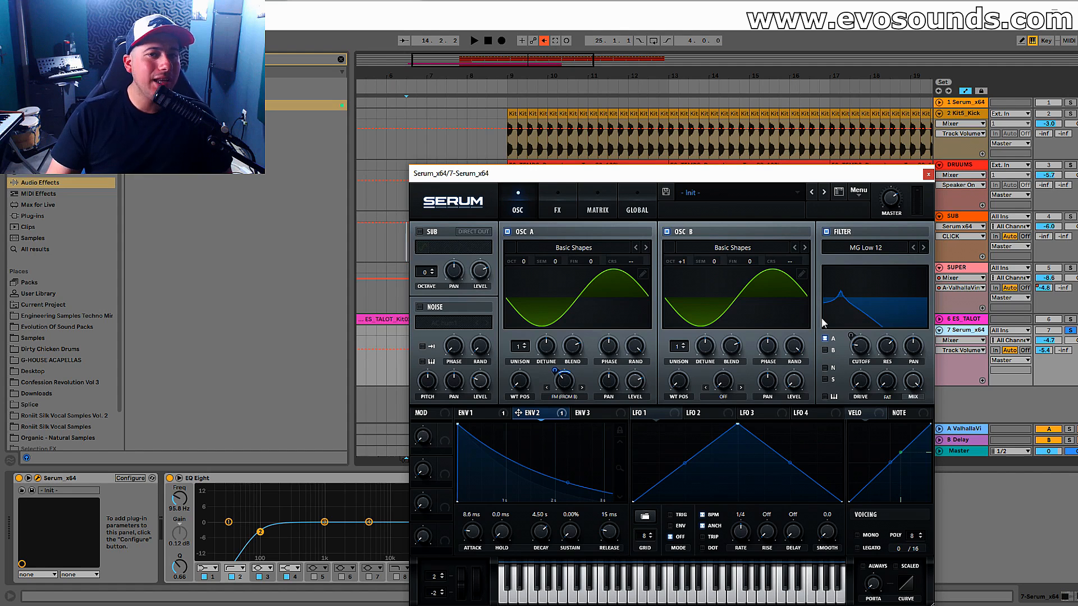
pyautogui.click(538, 248)
pyautogui.moveTo(561, 276)
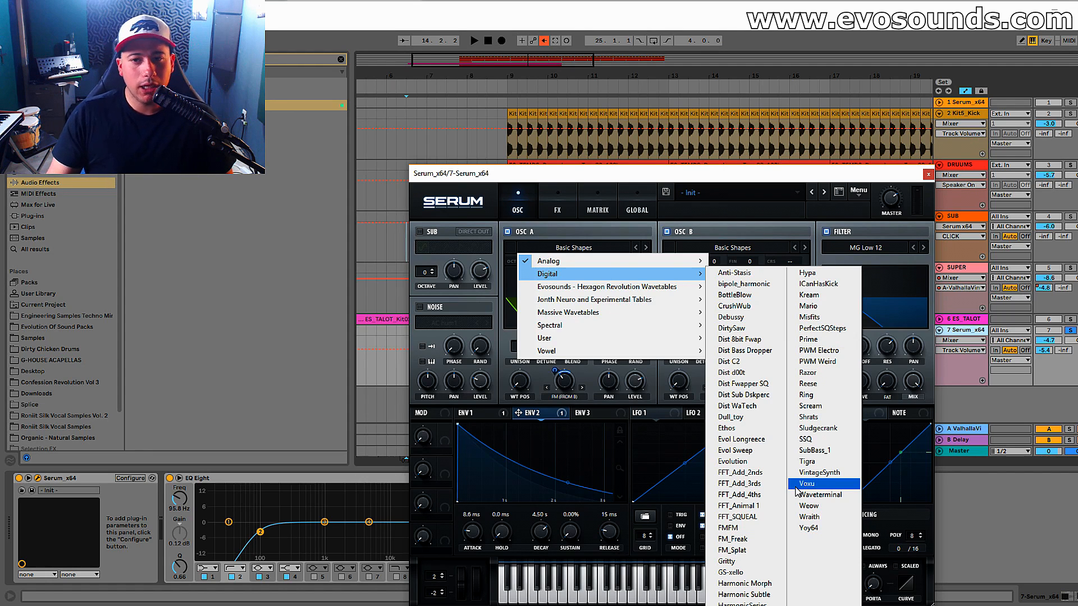
pyautogui.click(754, 461)
# Remove the Env 2 modulation from oscillator A's FM warp and switch oscillator B off.
pyautogui.rightClick(566, 383)
pyautogui.click(589, 426)
pyautogui.click(667, 231)
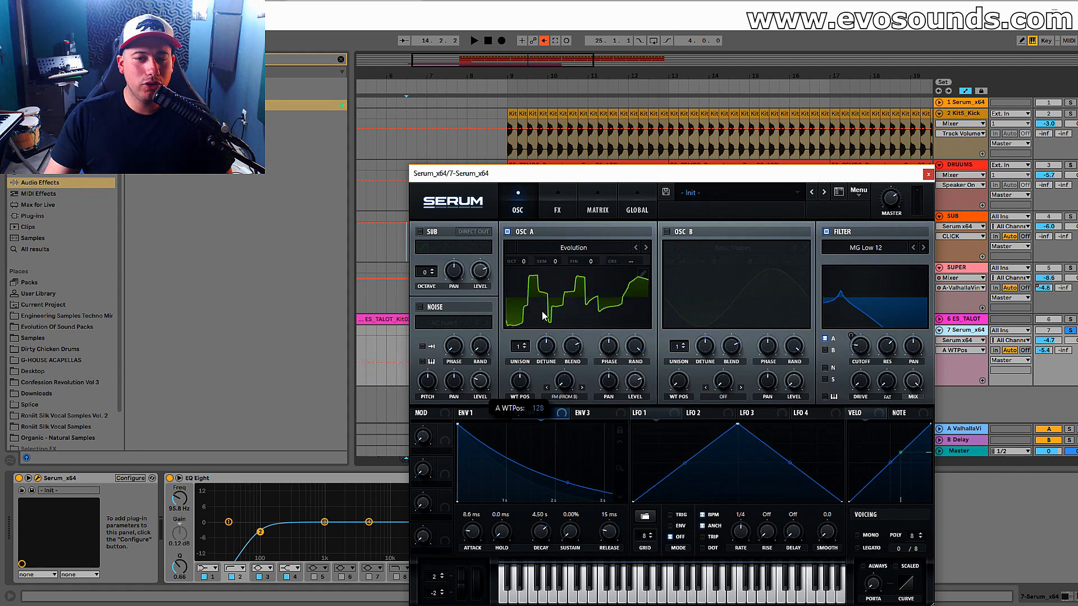
# Assign Env 2 to oscillator A's wavetable position and play the track from bar 11.
pyautogui.moveTo(518, 412); pyautogui.dragTo(501, 381)
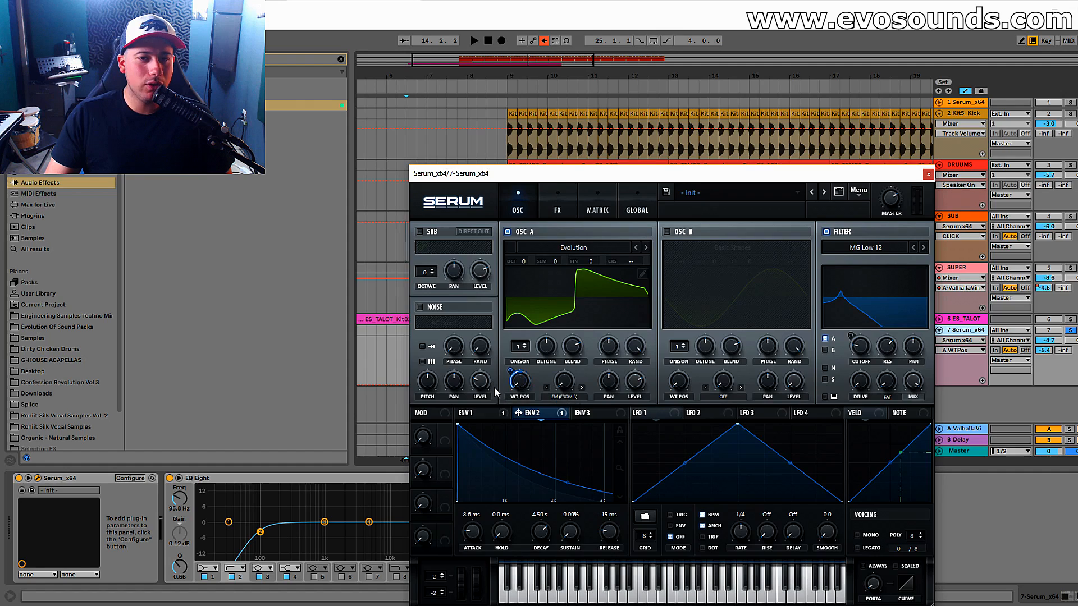
pyautogui.moveTo(698, 174); pyautogui.dragTo(882, 176)
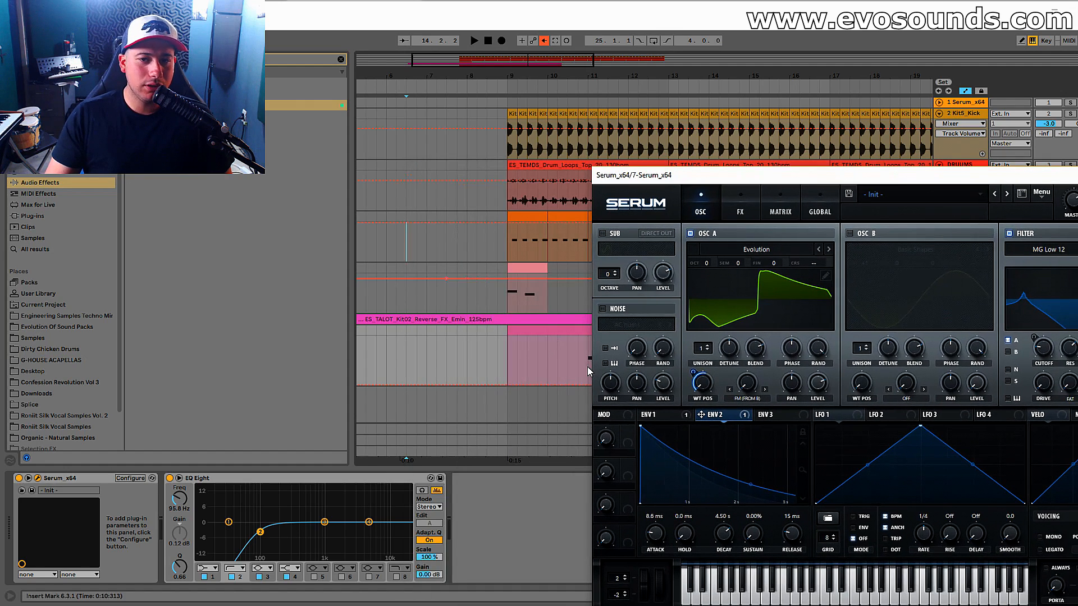
pyautogui.press('space')
pyautogui.moveTo(795, 180); pyautogui.dragTo(501, 130)
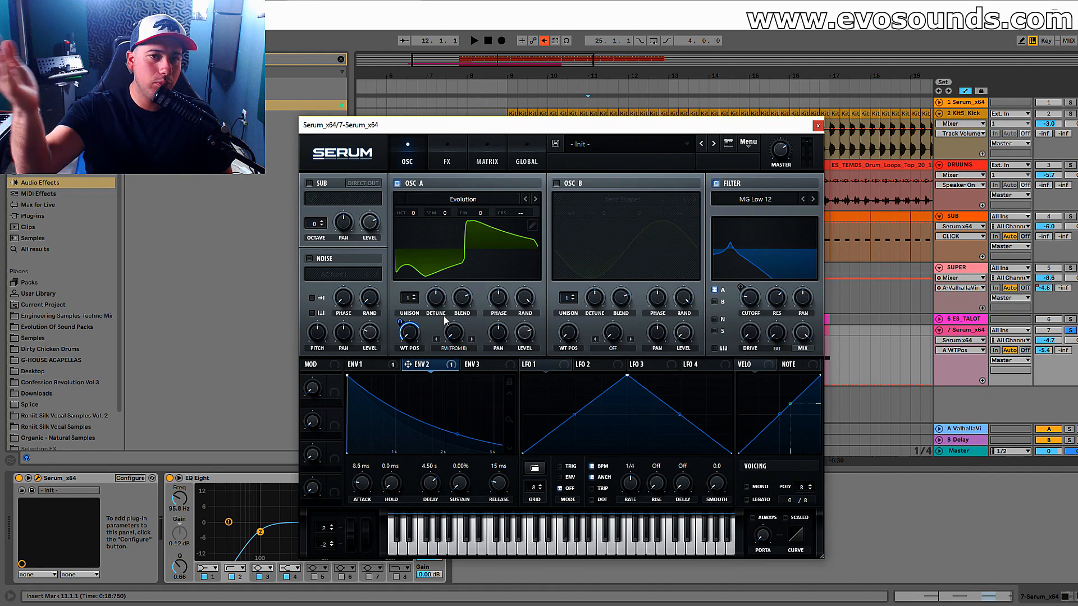
# Raise the Serum track's volume to -1.9 dB and audition the FFT_Add_3rds and FFT_Add_2nds wavetables in oscillator A.
pyautogui.press('space')
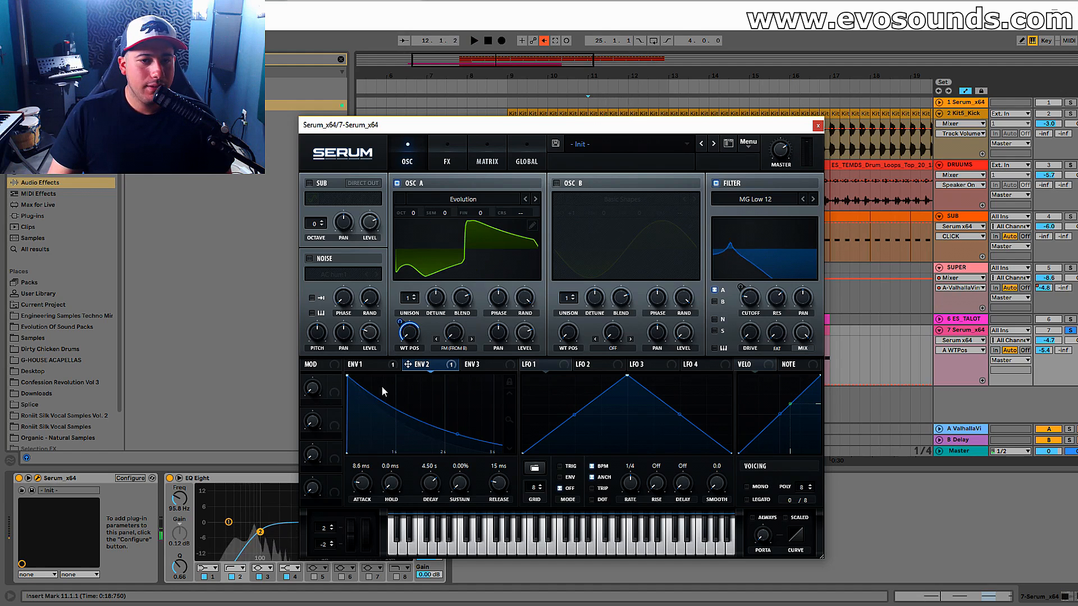
pyautogui.click(535, 200)
pyautogui.click(535, 199)
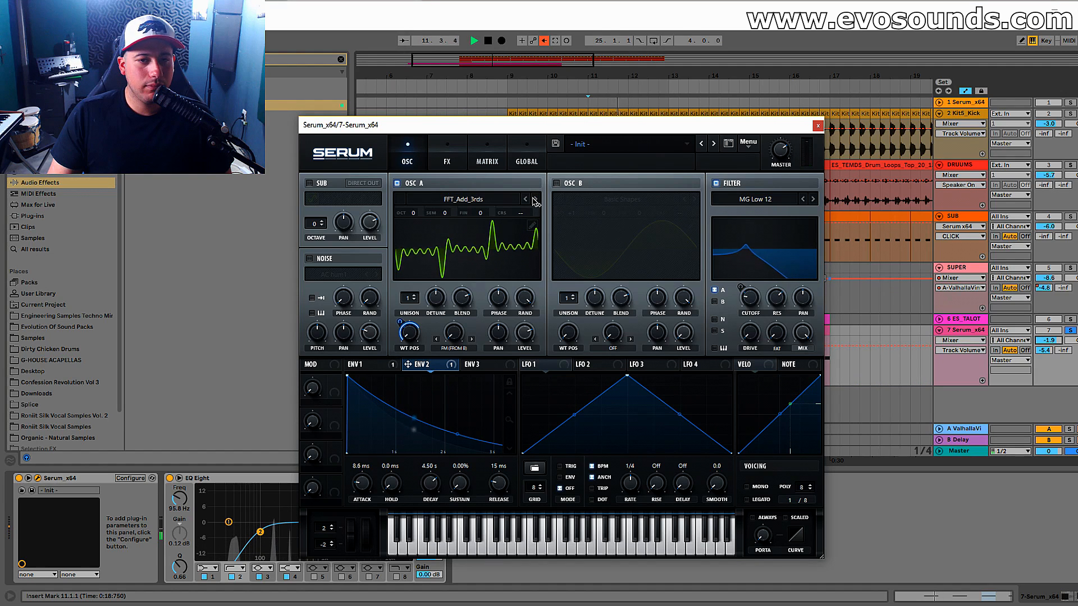
pyautogui.click(525, 199)
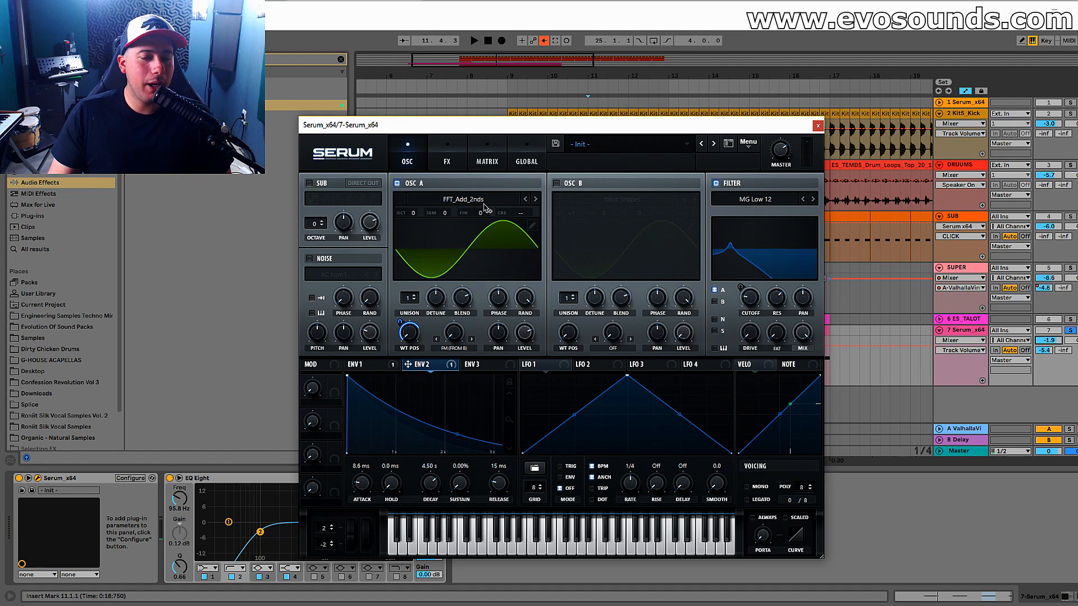
# Browse on to FFT_SQUEAL, switch oscillator A's wavetable back to FFT_Animal 1 and play the bass.
pyautogui.click(535, 200)
pyautogui.click(535, 200)
pyautogui.click(535, 200)
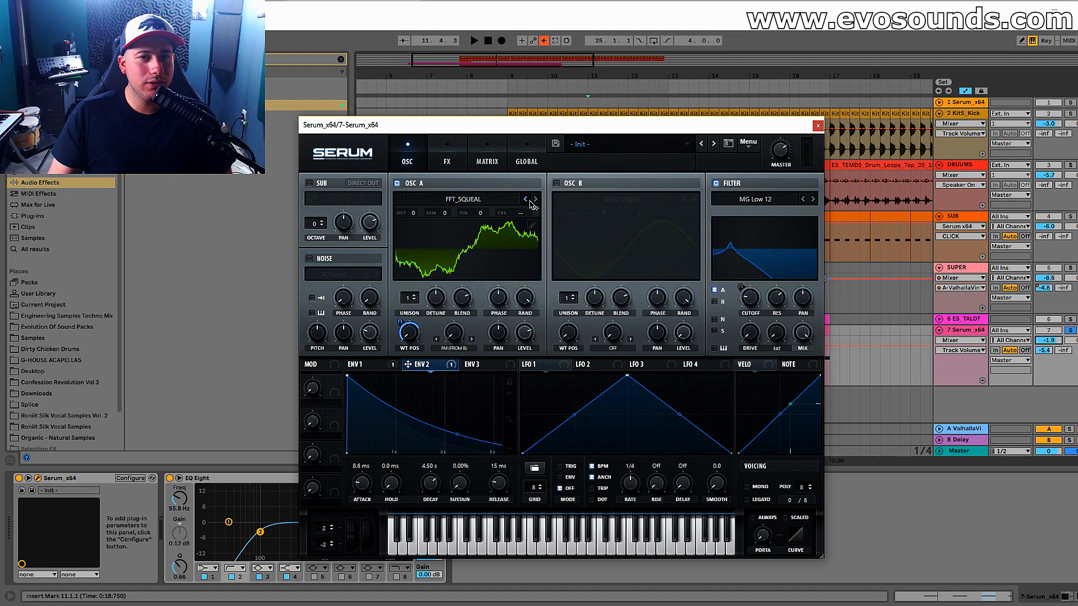
pyautogui.click(529, 201)
pyautogui.press('space')
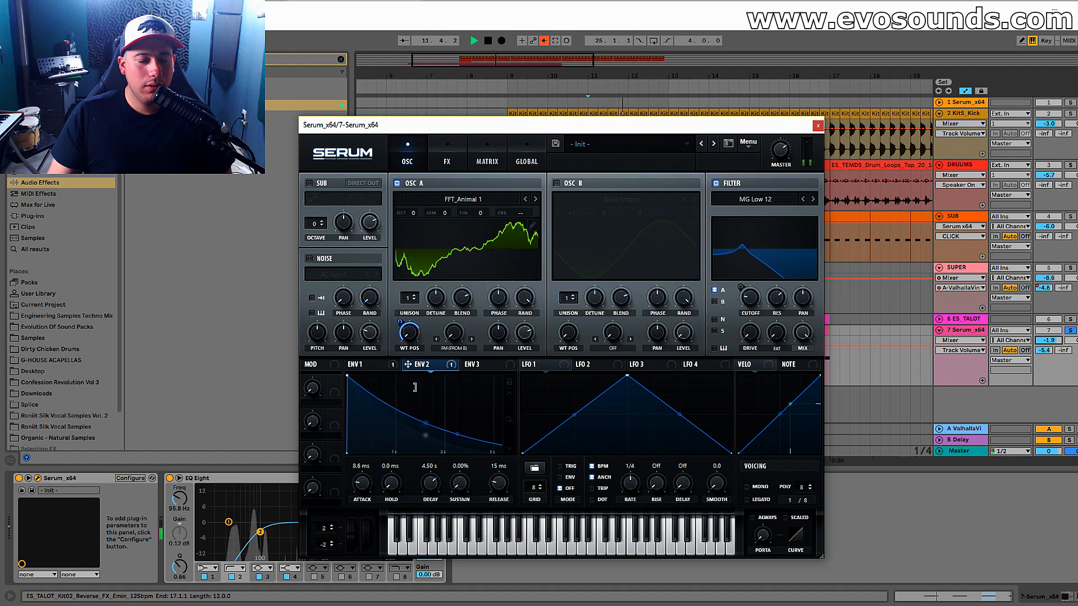
# Display Env 1, switch oscillator A's wavetable to FFT_SQUEAL and play the bass in the track.
pyautogui.click(377, 368)
pyautogui.press('space')
pyautogui.click(534, 198)
pyautogui.press('space')
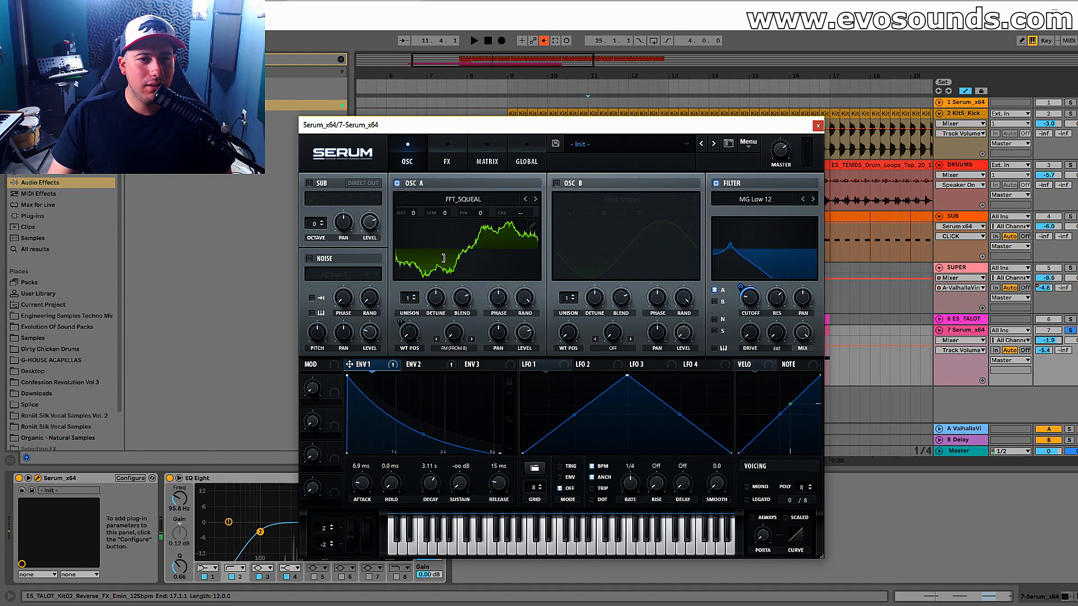
# Set oscillator A's octave to -3 and play the track from bar 11.
pyautogui.moveTo(413, 213)
pyautogui.mouseDown()
pyautogui.moveTo(412, 245)
pyautogui.moveTo(403, 221)
pyautogui.mouseUp()
pyautogui.press('space')
pyautogui.press('space')
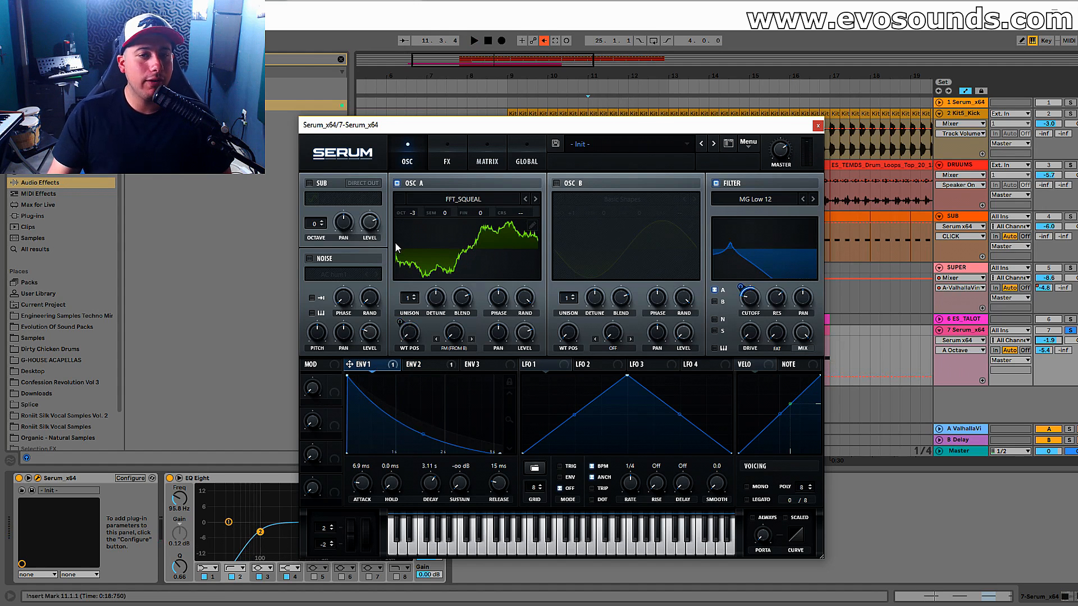
pyautogui.press('space')
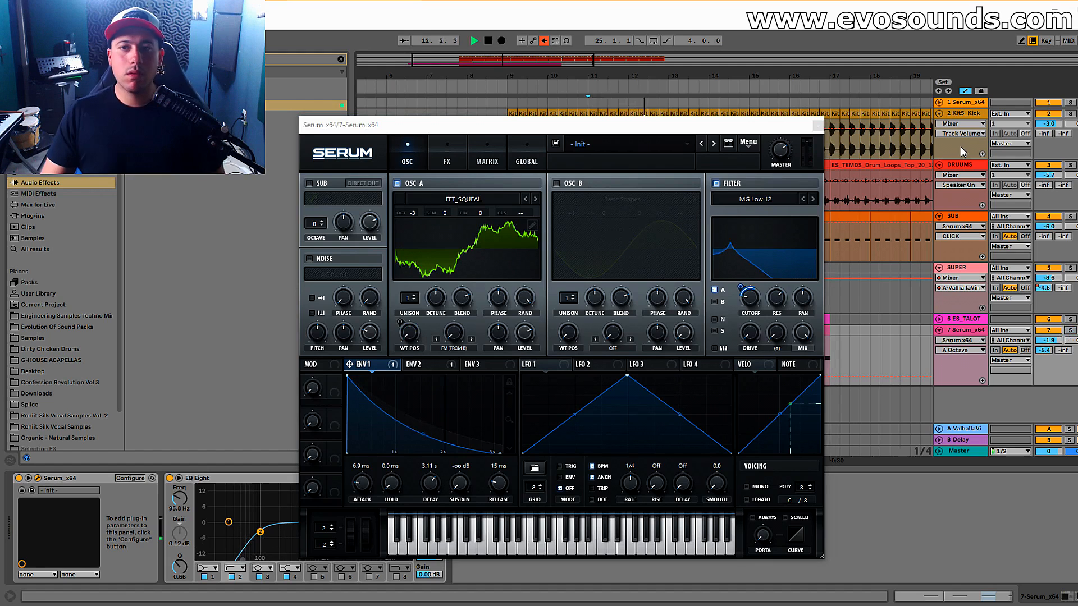
# Inspect the MIDI notes in the bass clip on track 7, and return to that track's Serum editor.
pyautogui.click(818, 124)
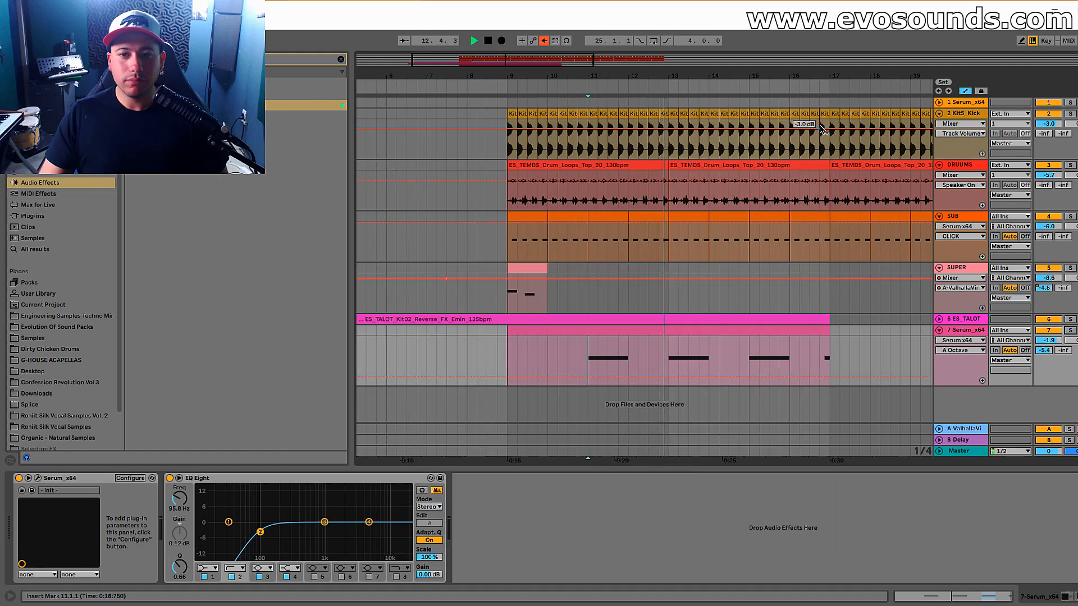
pyautogui.doubleClick(692, 332)
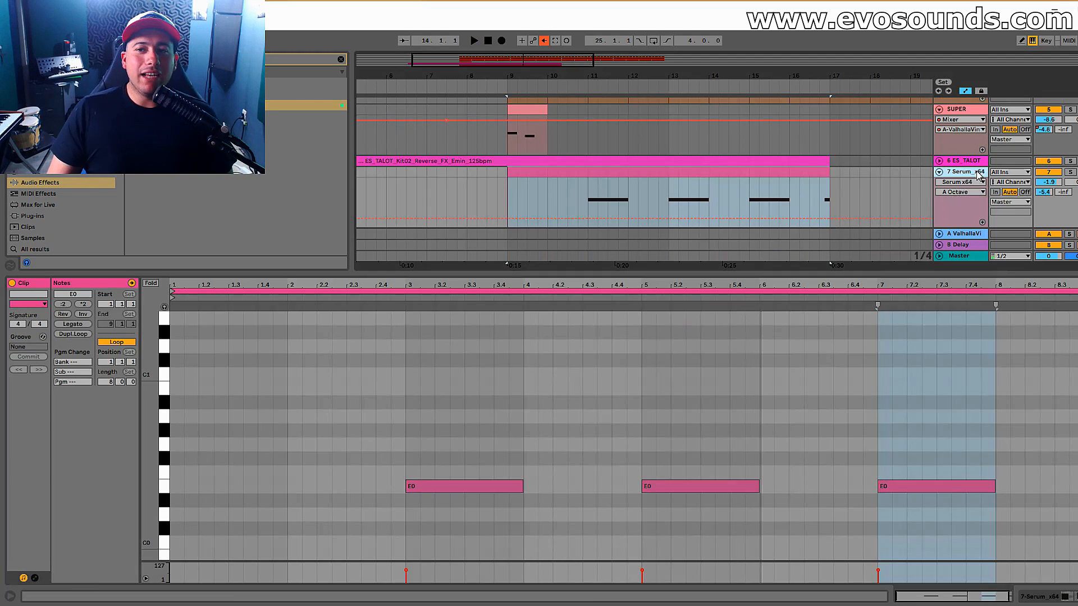
pyautogui.click(978, 176)
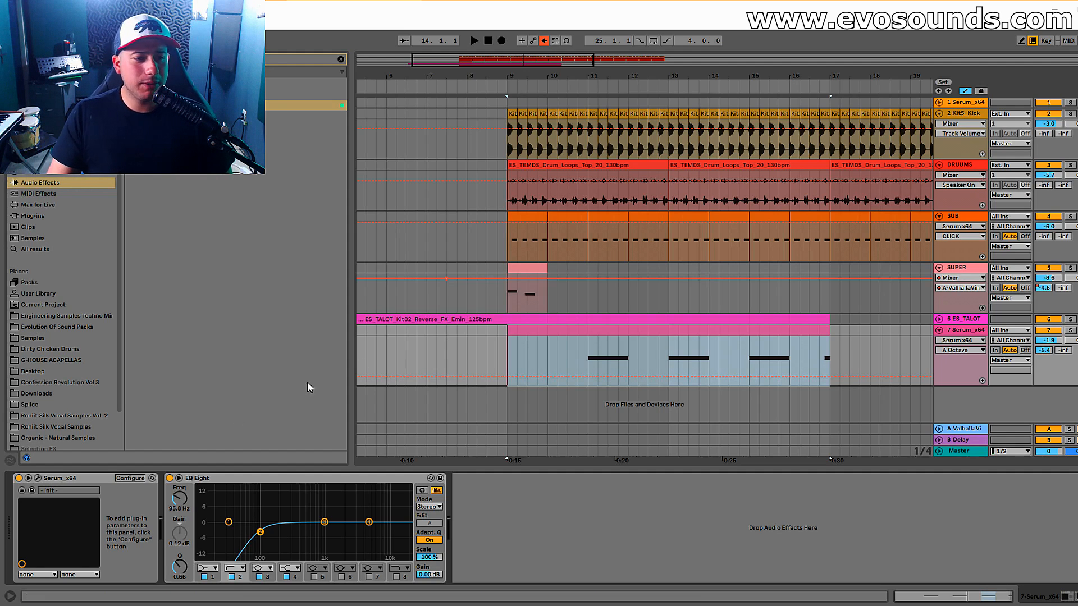
pyautogui.click(38, 477)
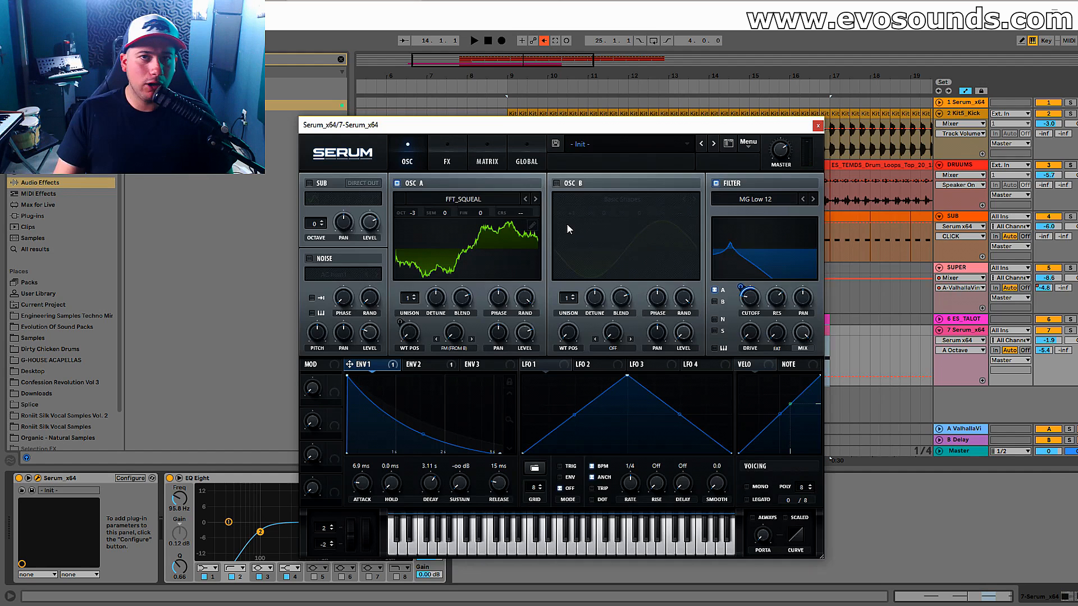